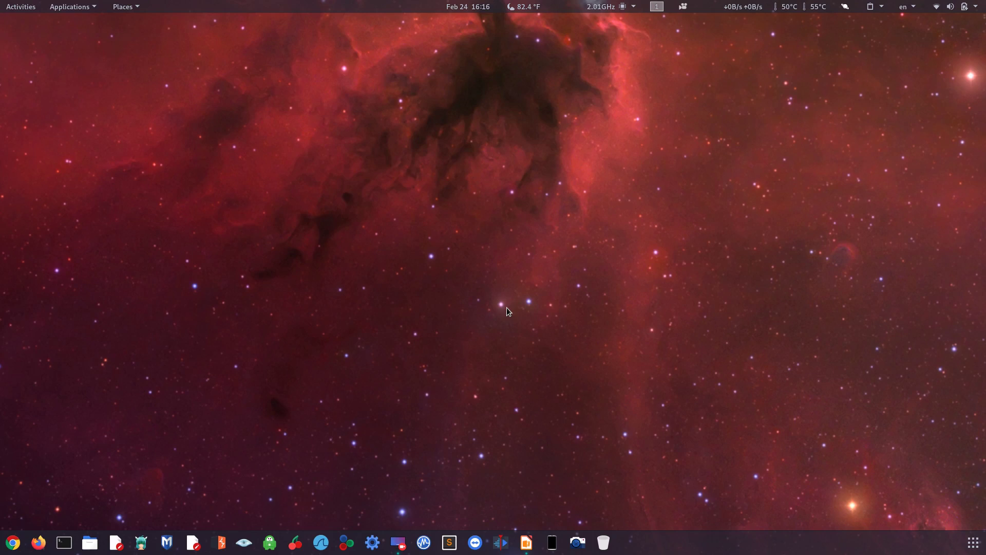
# Open a terminal with enlarged text and install the ifuse package using apt install
pyautogui.click(64, 542)
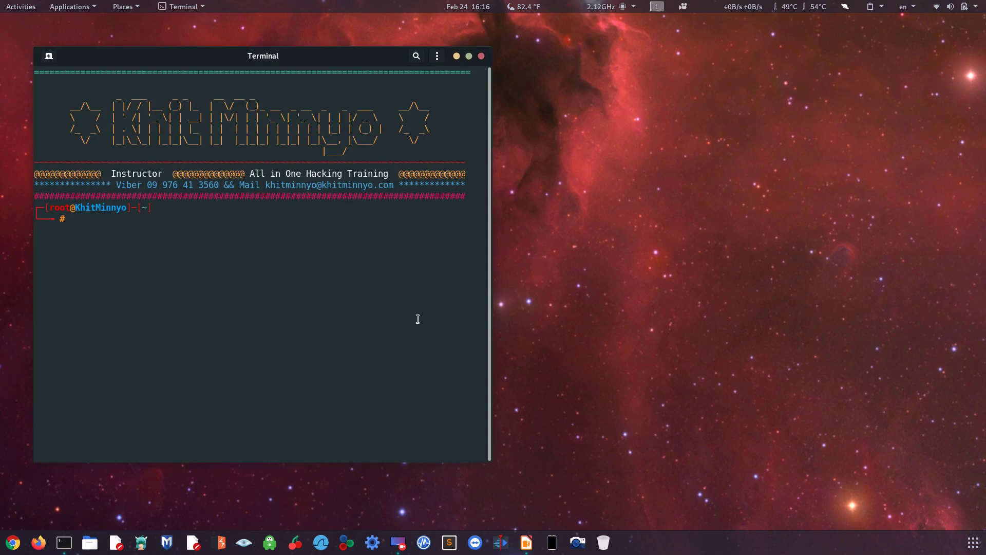
pyautogui.hotkey('ctrl', '+')
pyautogui.hotkey('ctrl', '+')
pyautogui.hotkey('ctrl', '+')
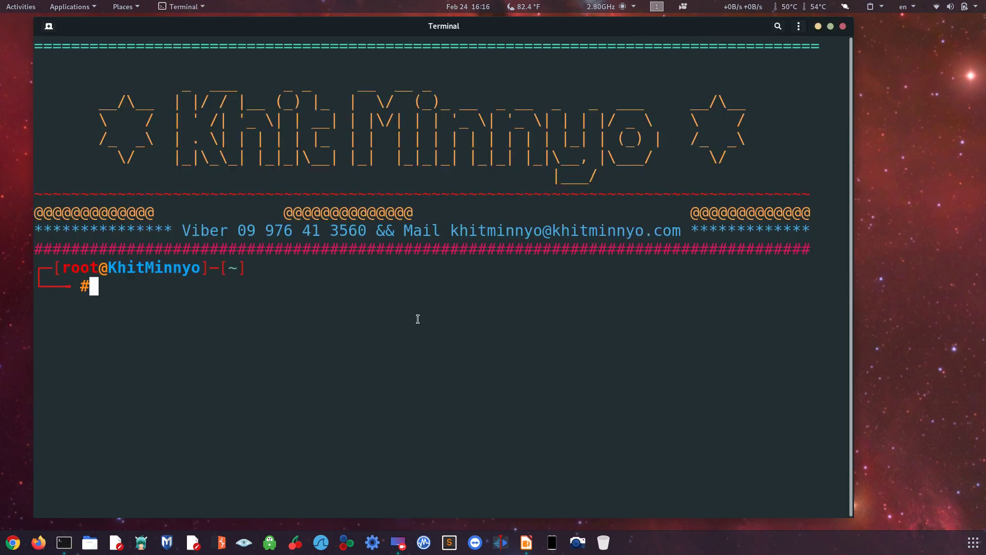
pyautogui.write('apt instal')
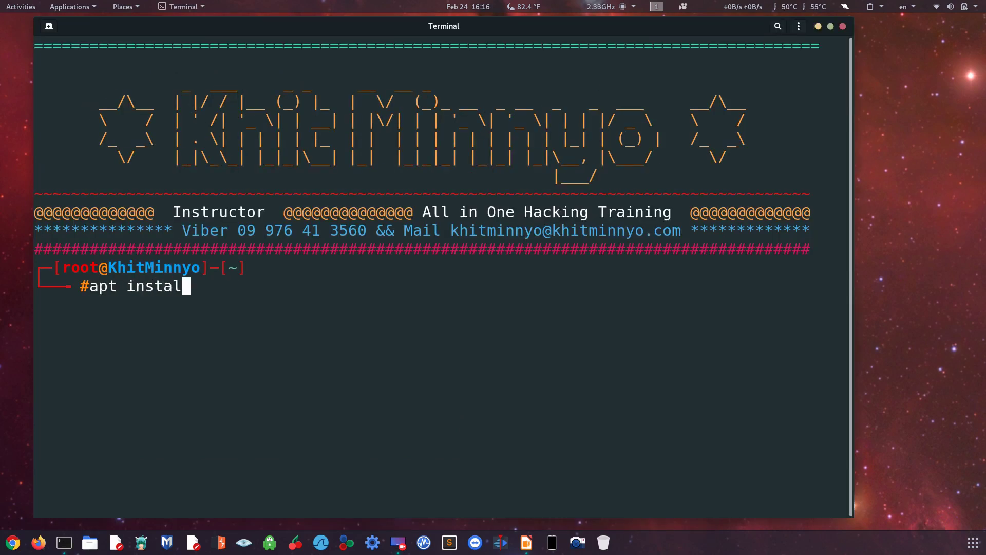
pyautogui.write('l ifuse')
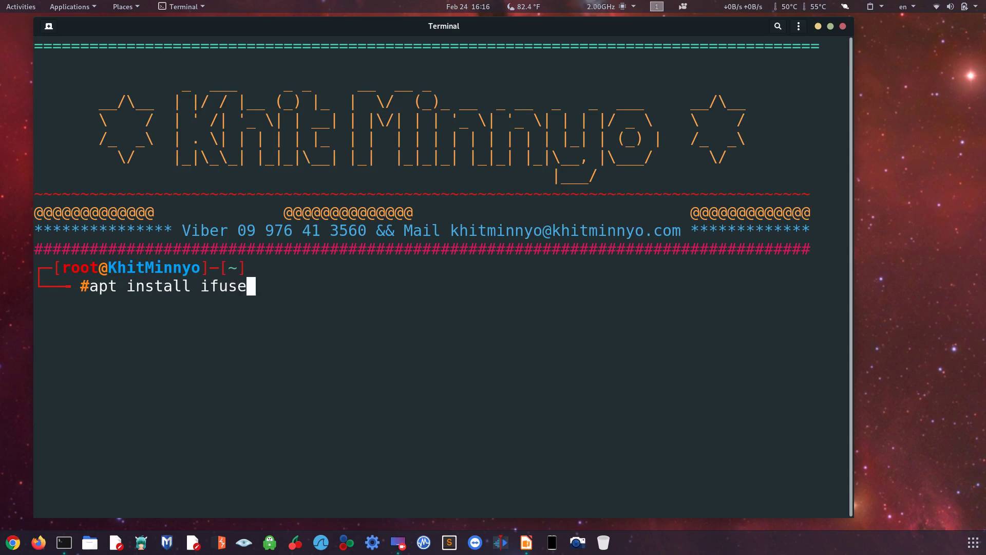
pyautogui.press('Return')
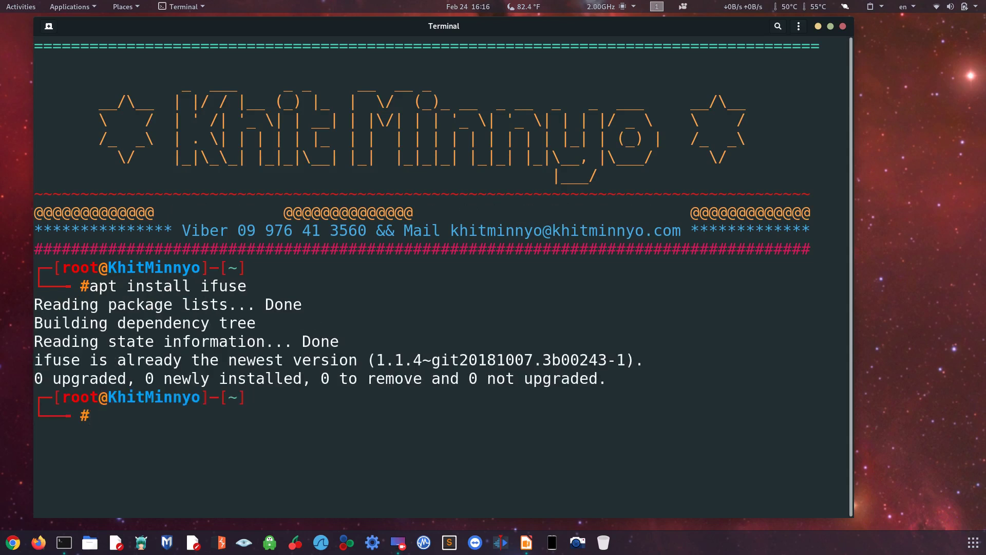
pyautogui.write('e')
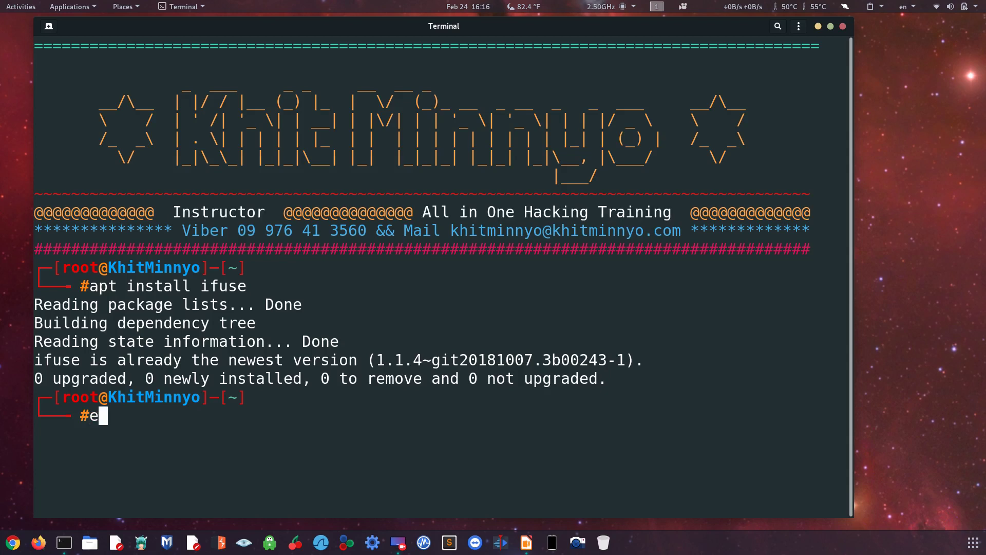
pyautogui.write('xit')
pyautogui.press('BackSpace')
pyautogui.press('BackSpace')
pyautogui.press('BackSpace')
# Run the alternative package installation command apt-get install ifuse
pyautogui.write('ap')
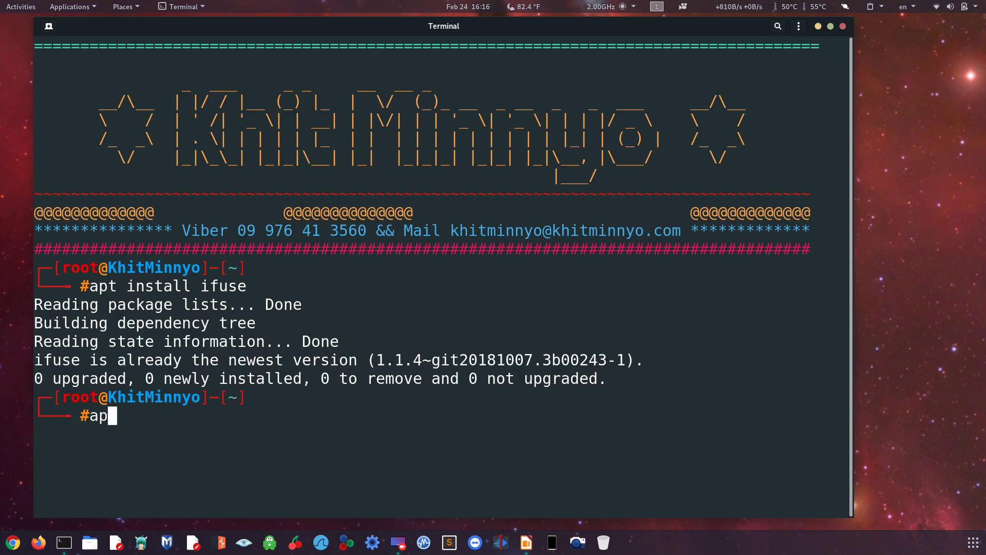
pyautogui.write('t-get ins')
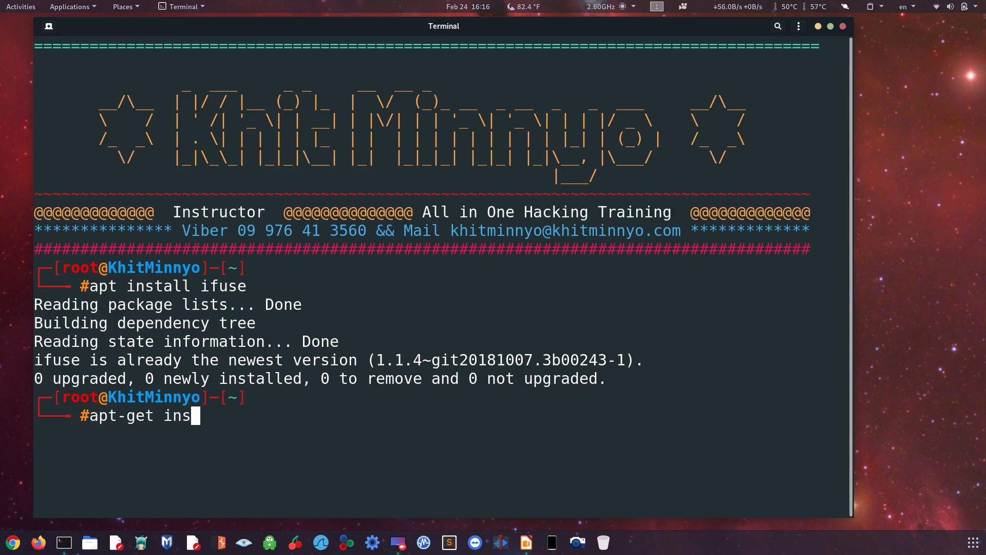
pyautogui.write('tall ifuse')
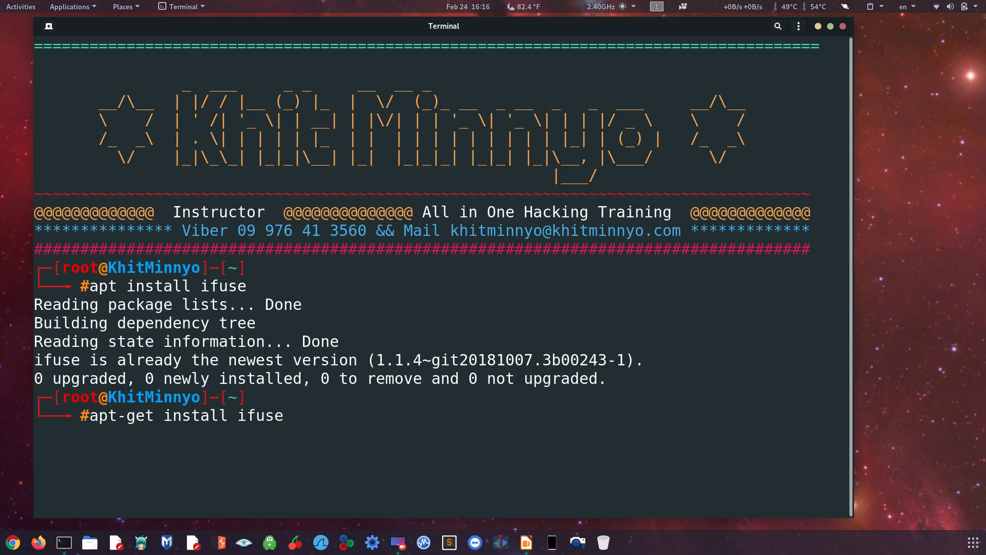
pyautogui.press('Return')
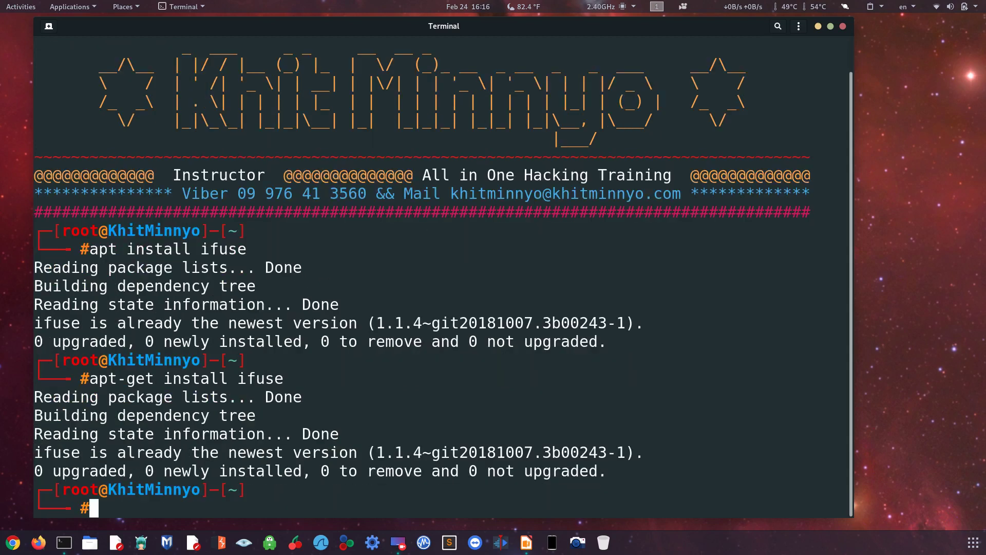
pyautogui.write('yum')
pyautogui.press('BackSpace')
pyautogui.press('BackSpace')
pyautogui.press('BackSpace')
pyautogui.press('BackSpace')
# Exit the current terminal session and open a fresh terminal with enlarged text
pyautogui.write('exit')
pyautogui.press('Return')
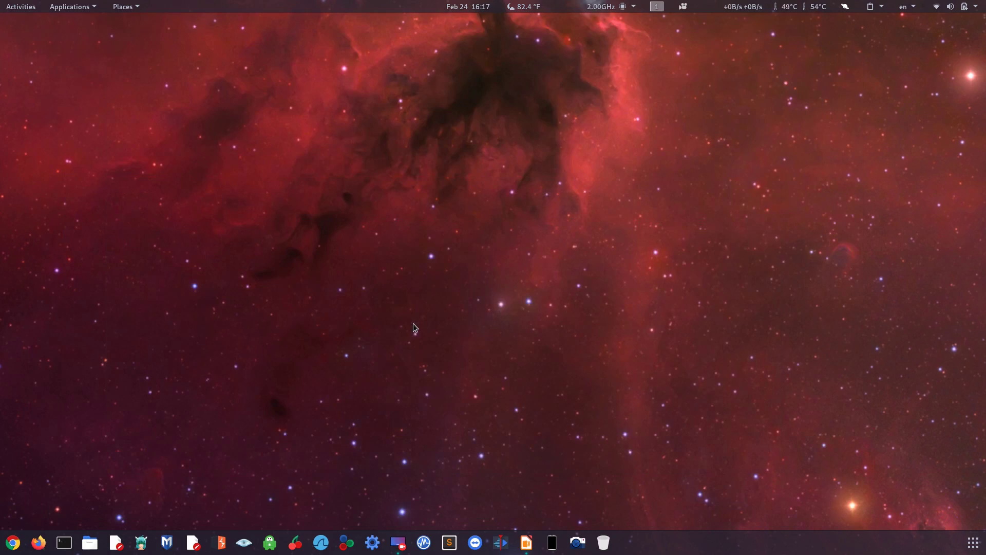
pyautogui.hotkey('ctrl', 'alt', 't')
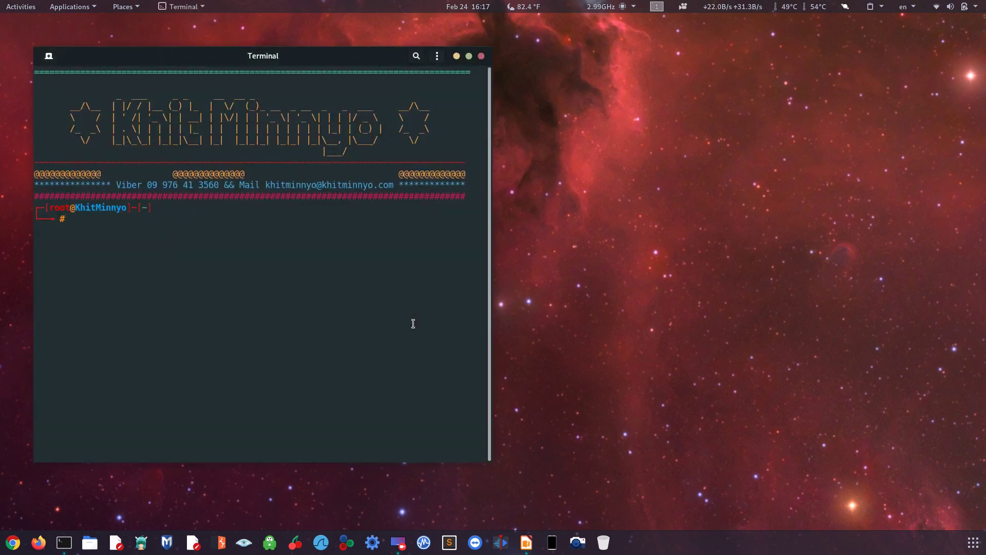
pyautogui.hotkey('ctrl', '+')
pyautogui.hotkey('ctrl', '+')
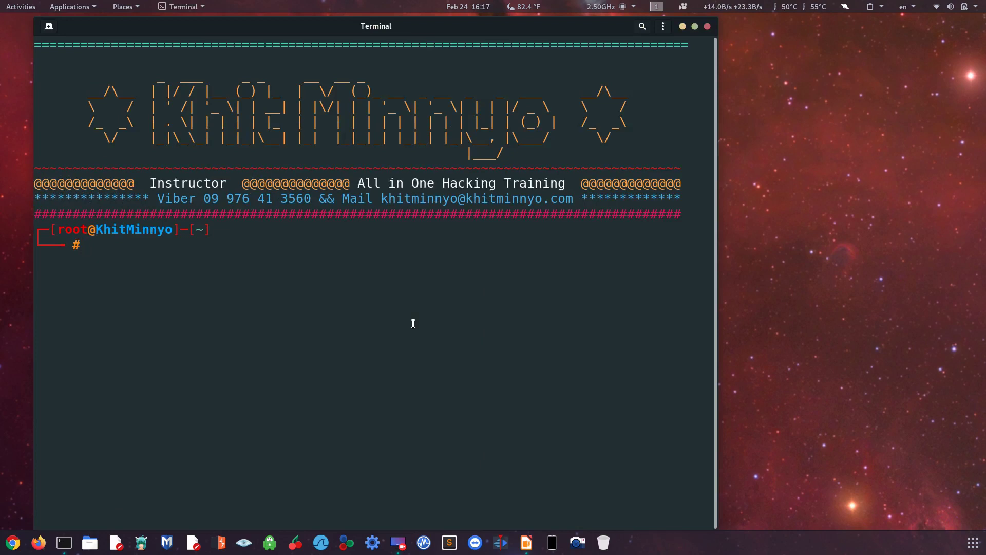
# Create a directory named iphone in the home folder with mkdir ~/iphone
pyautogui.write('mkdir ~')
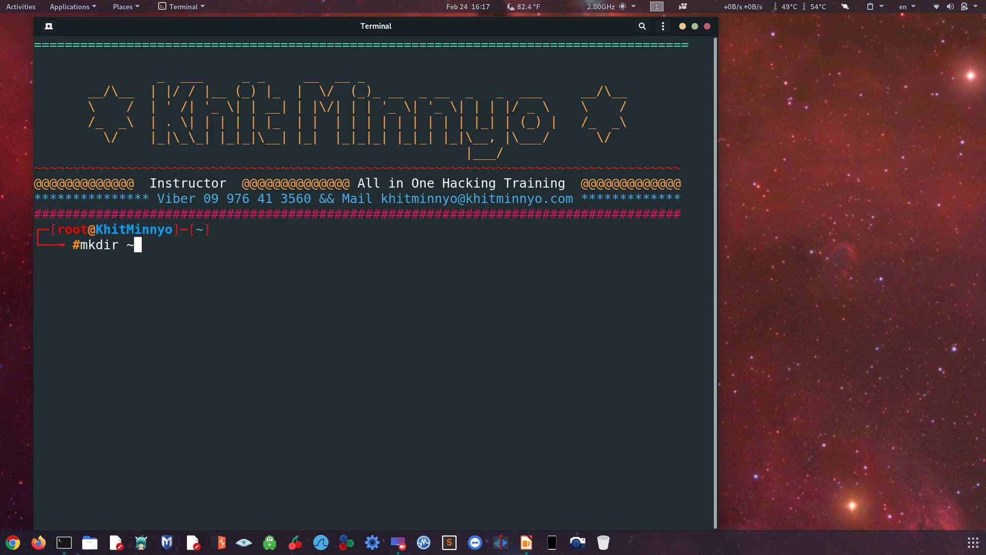
pyautogui.write('/')
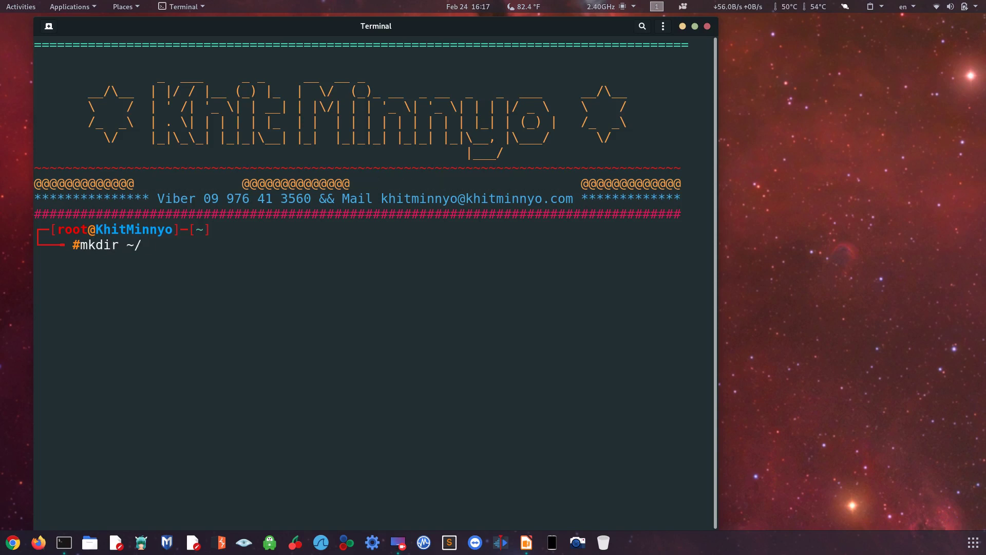
pyautogui.write('iphon')
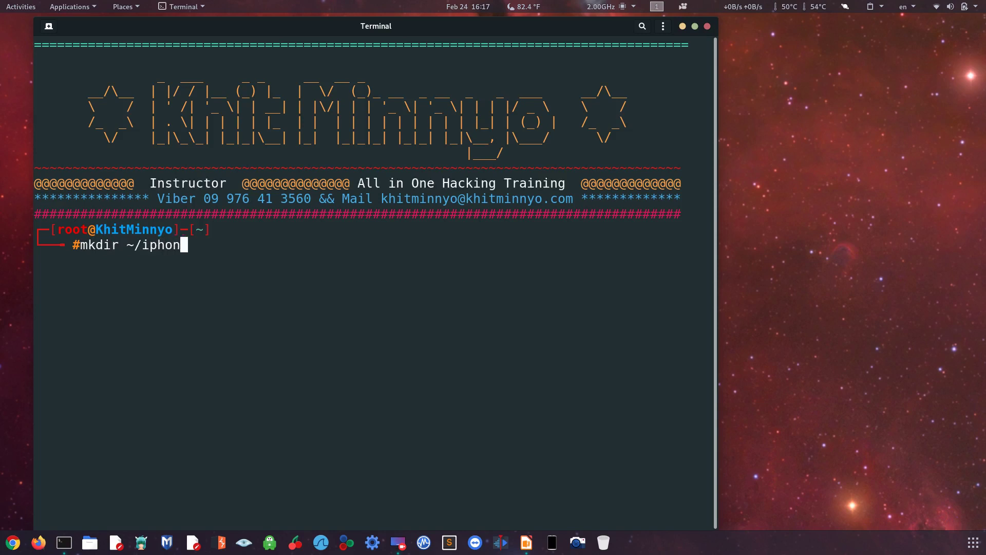
pyautogui.write('e')
pyautogui.press('Return')
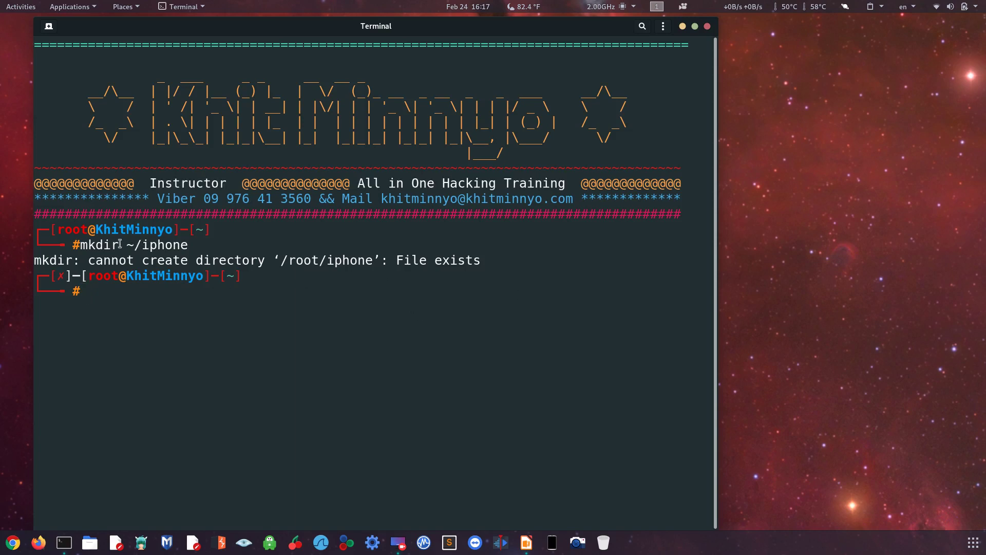
# Review the mkdir output, then list the home directory with ls and locate the iphone folder
pyautogui.moveTo(74, 245); pyautogui.dragTo(476, 308)
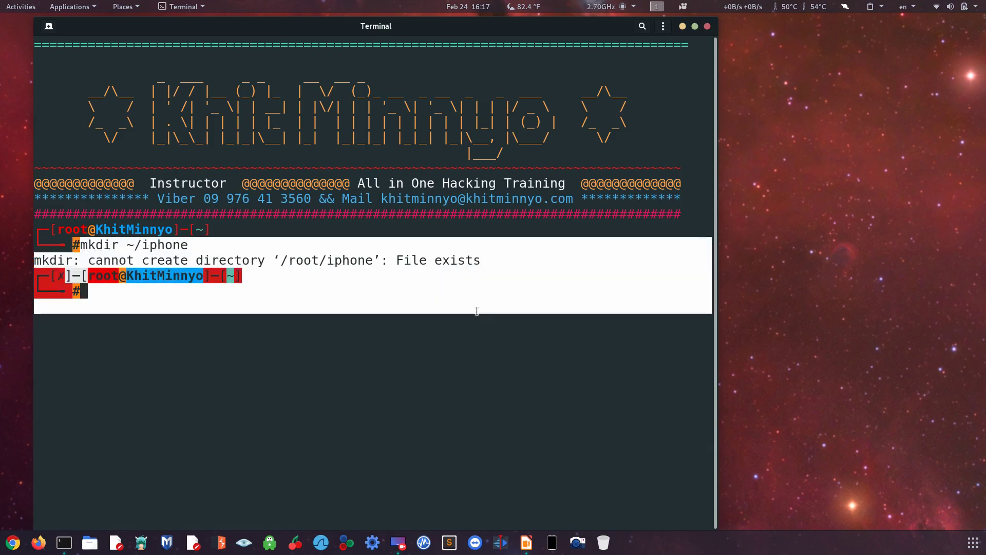
pyautogui.click(284, 334)
pyautogui.moveTo(126, 244); pyautogui.dragTo(479, 264)
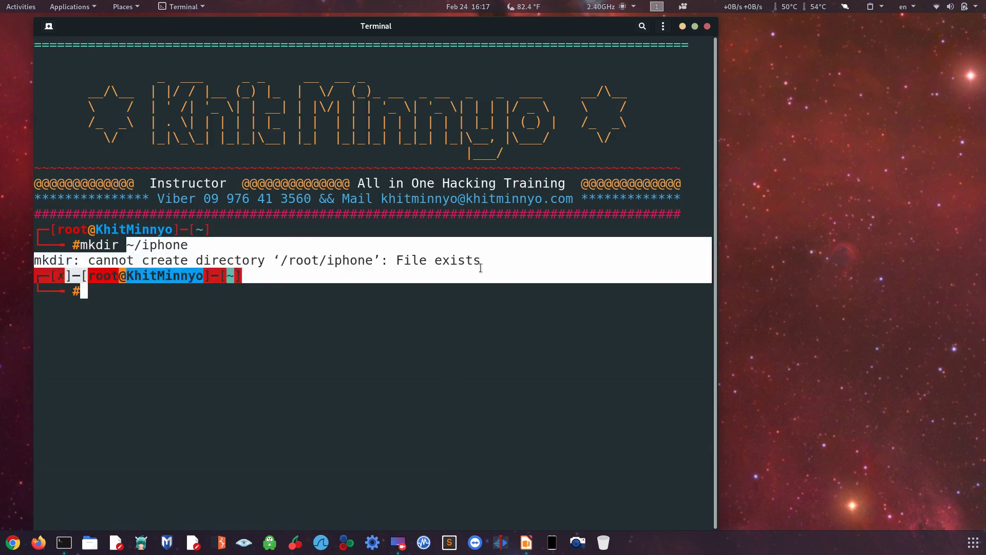
pyautogui.click(478, 359)
pyautogui.write('ls')
pyautogui.press('Return')
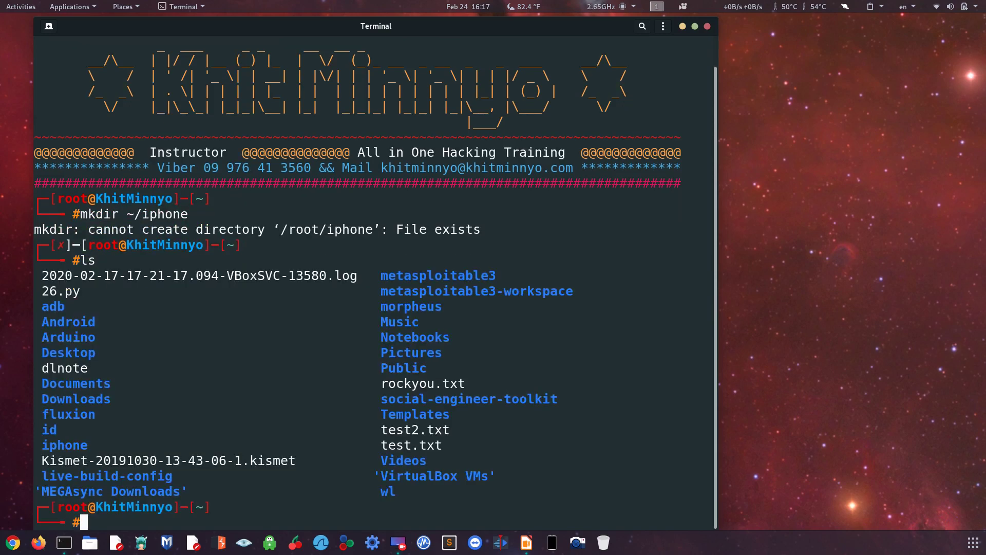
pyautogui.doubleClick(61, 445)
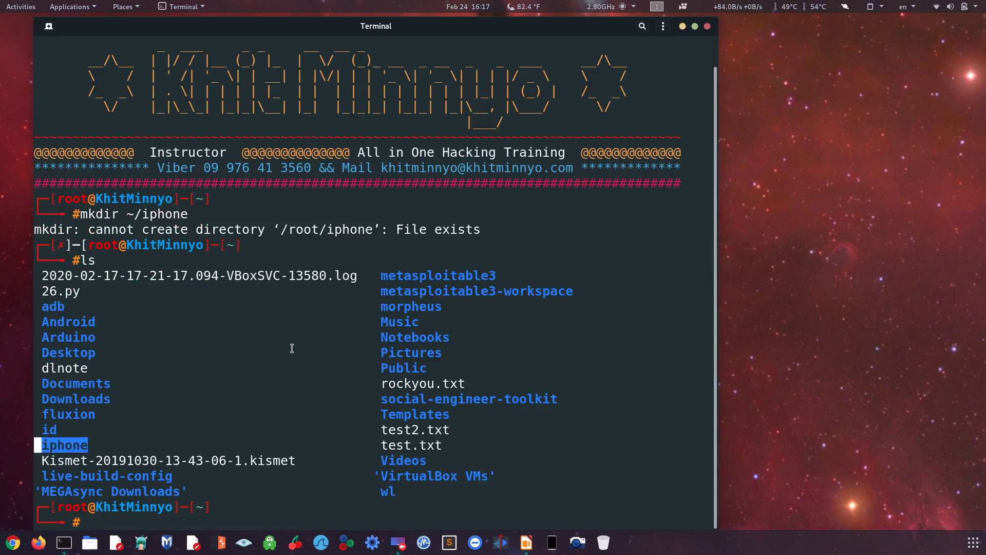
# Replace the terminal with a new window placed near the middle of the desktop, with enlarged text
pyautogui.click(707, 26)
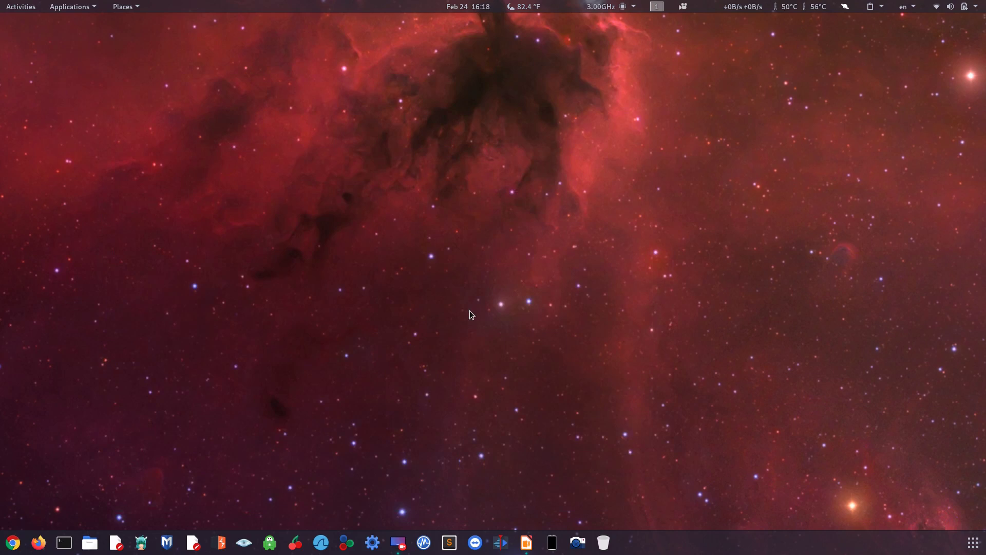
pyautogui.click(64, 542)
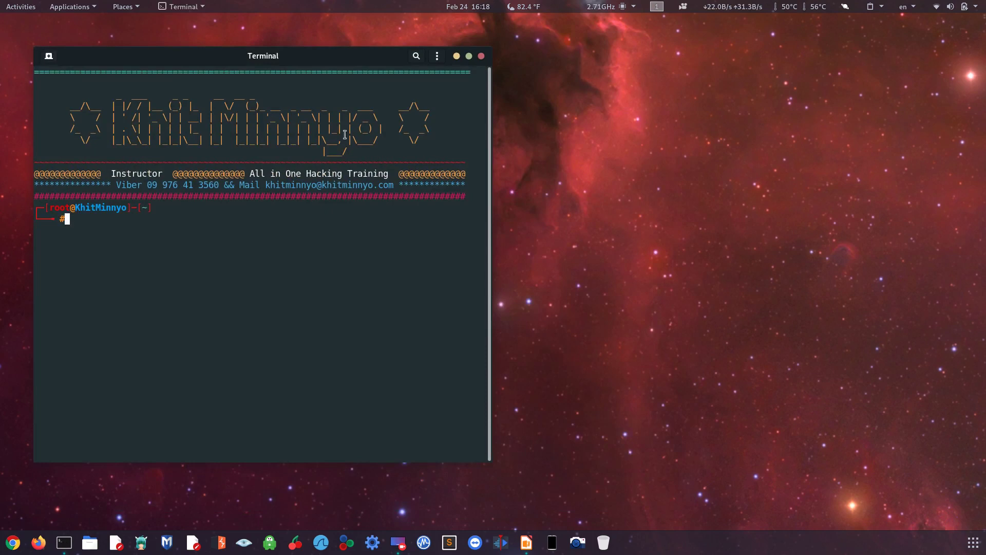
pyautogui.moveTo(308, 59); pyautogui.dragTo(508, 76)
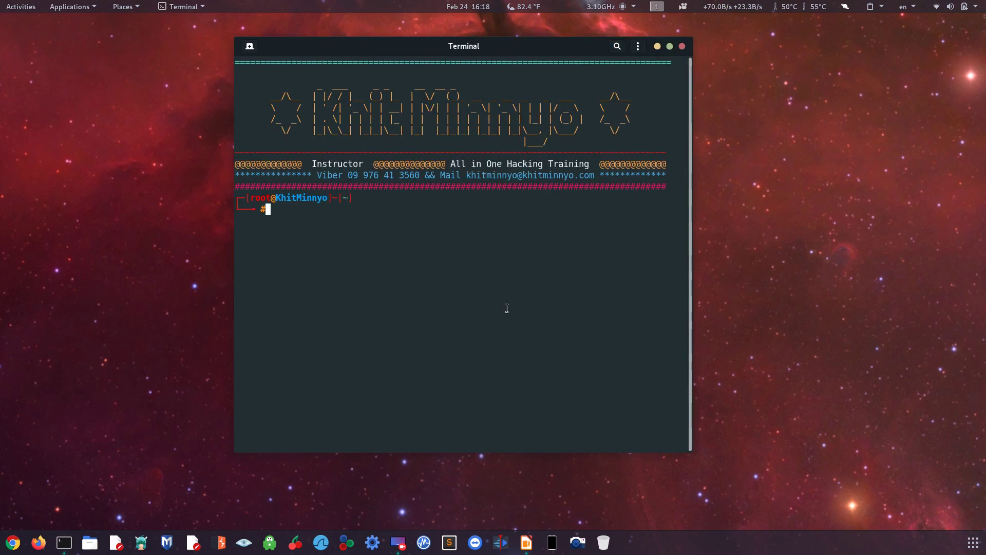
pyautogui.hotkey('ctrl', '+')
pyautogui.hotkey('ctrl', '+')
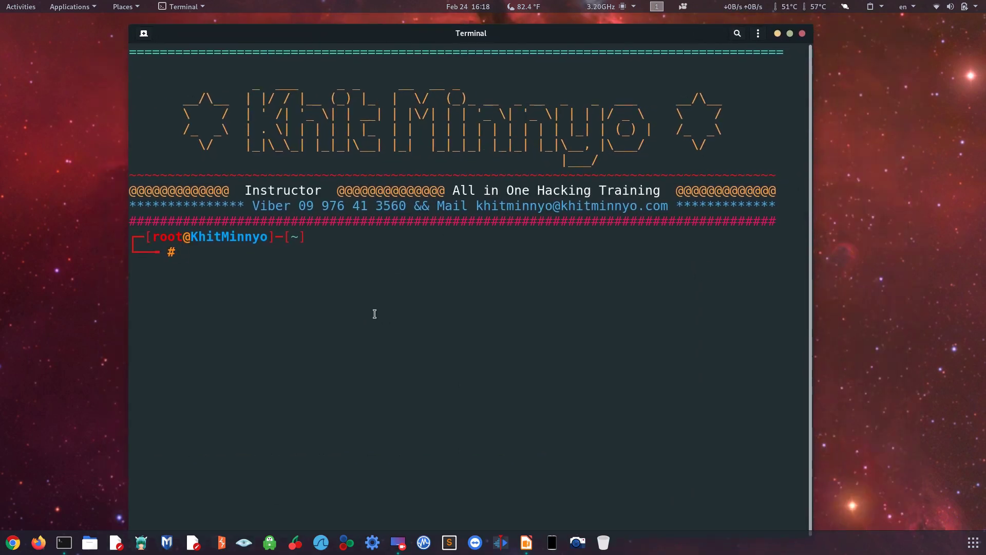
pyautogui.write('~')
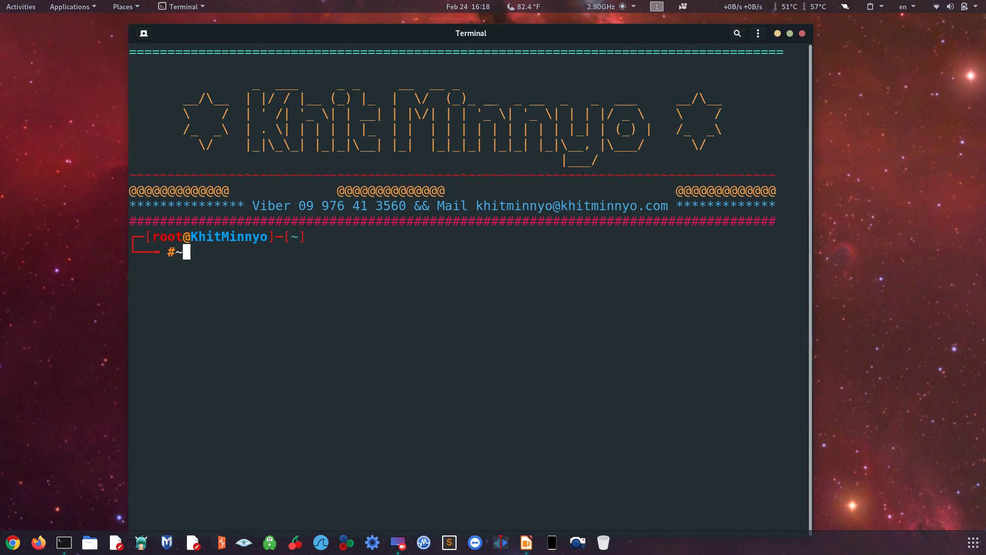
pyautogui.write('/')
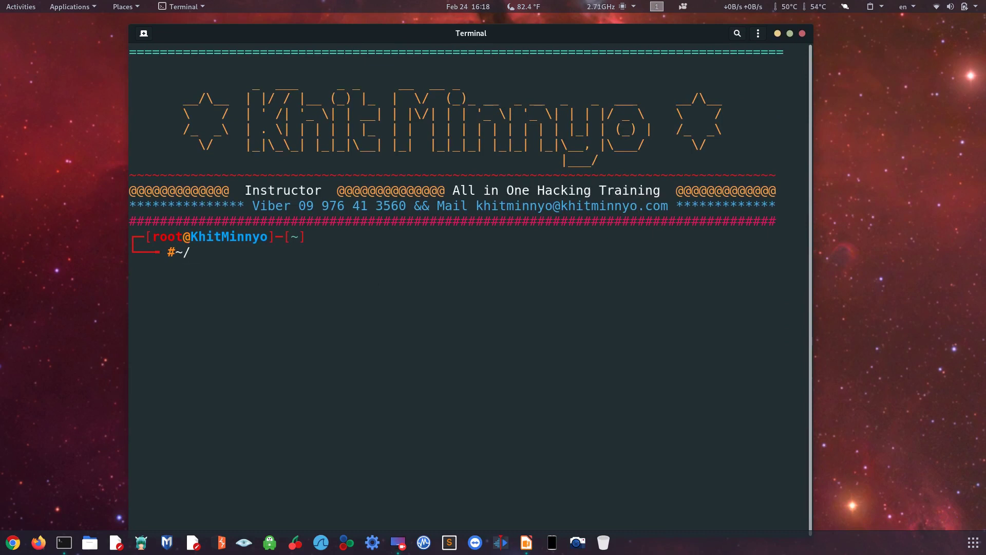
pyautogui.press('BackSpace')
pyautogui.press('BackSpace')
# Mount the connected iPhone on the home folder's iphone directory with ifuse ~/iphone
pyautogui.write('ifuse ~/ipho')
pyautogui.press('BackSpace')
pyautogui.write('hone')
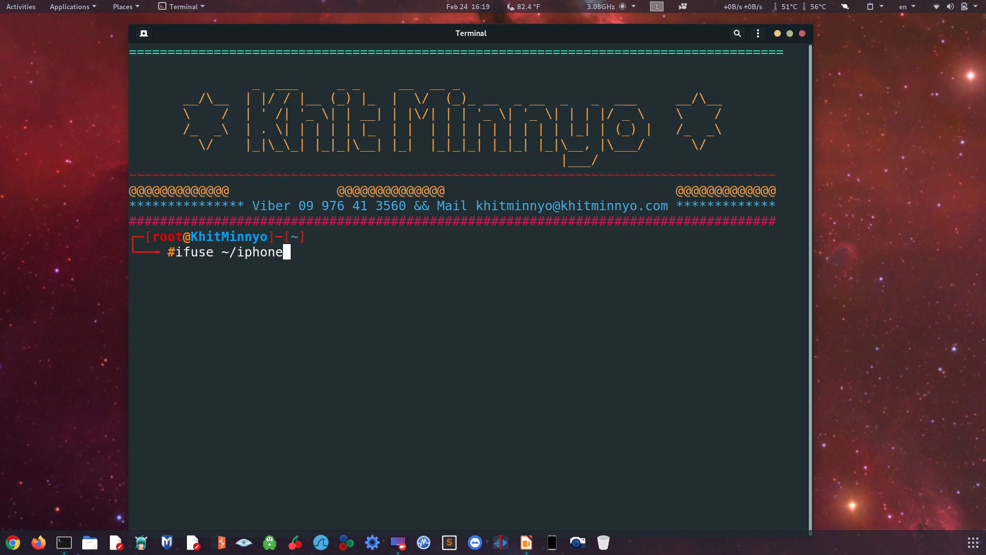
pyautogui.press('Return')
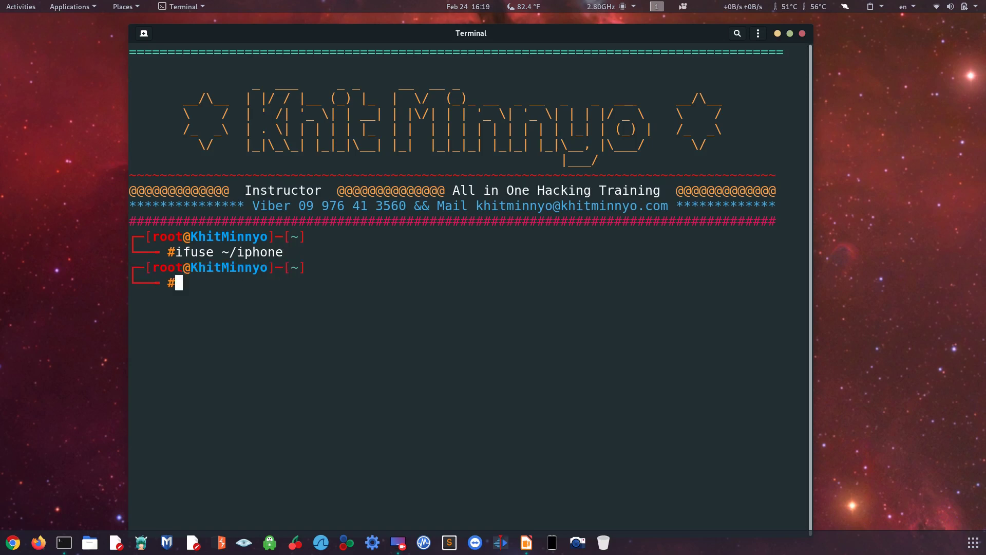
pyautogui.moveTo(297, 248); pyautogui.dragTo(71, 250)
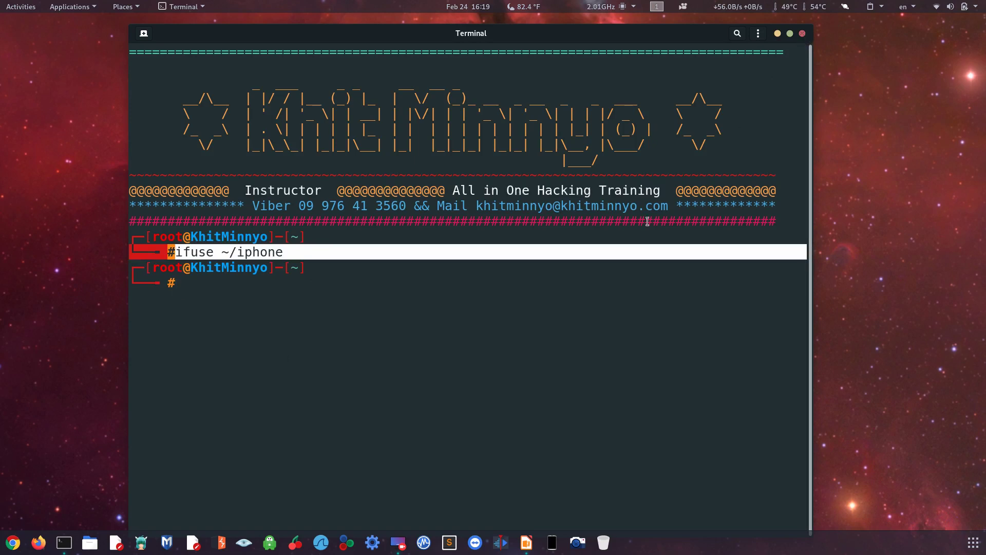
pyautogui.click(239, 501)
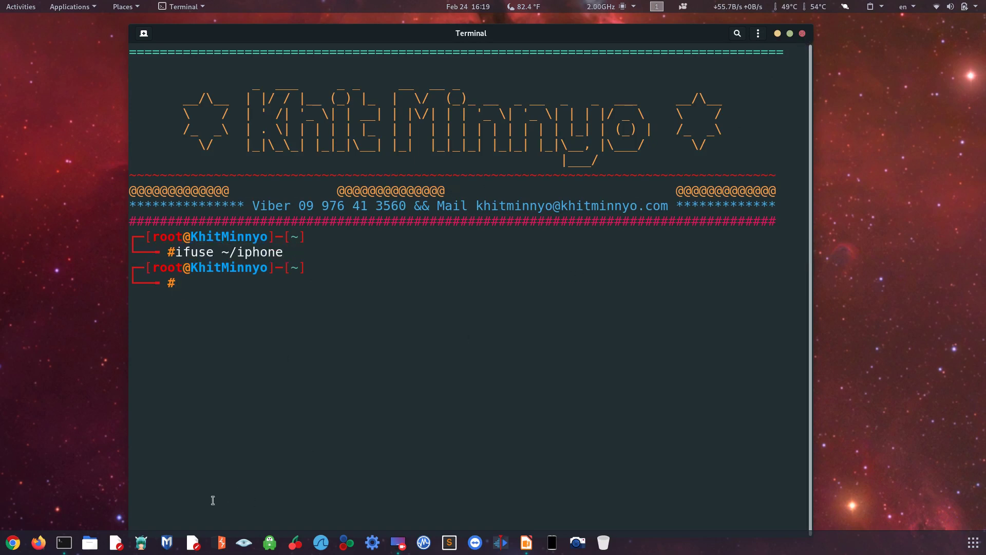
# Switch to the file manager and open trust.jpg from the ifuse folder on the Desktop
pyautogui.click(91, 543)
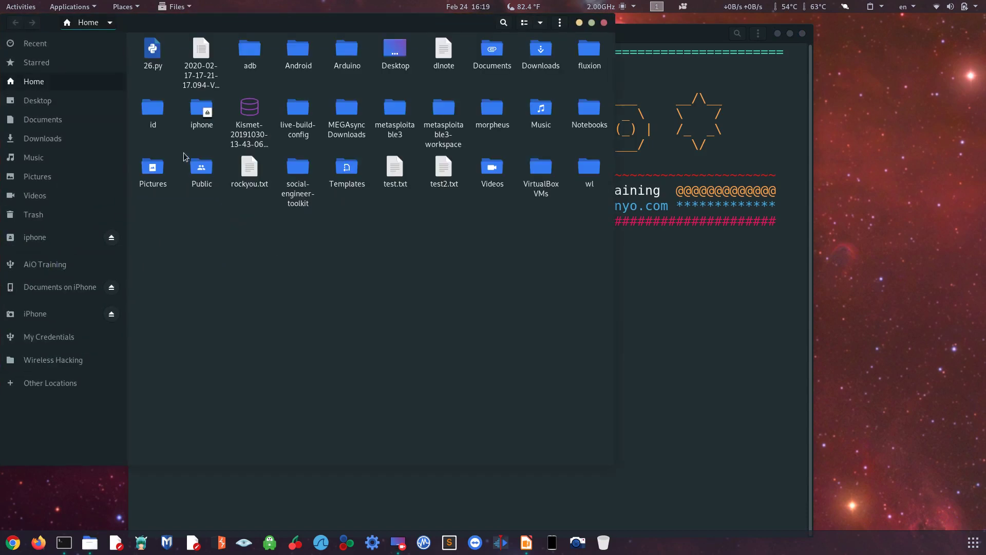
pyautogui.click(45, 100)
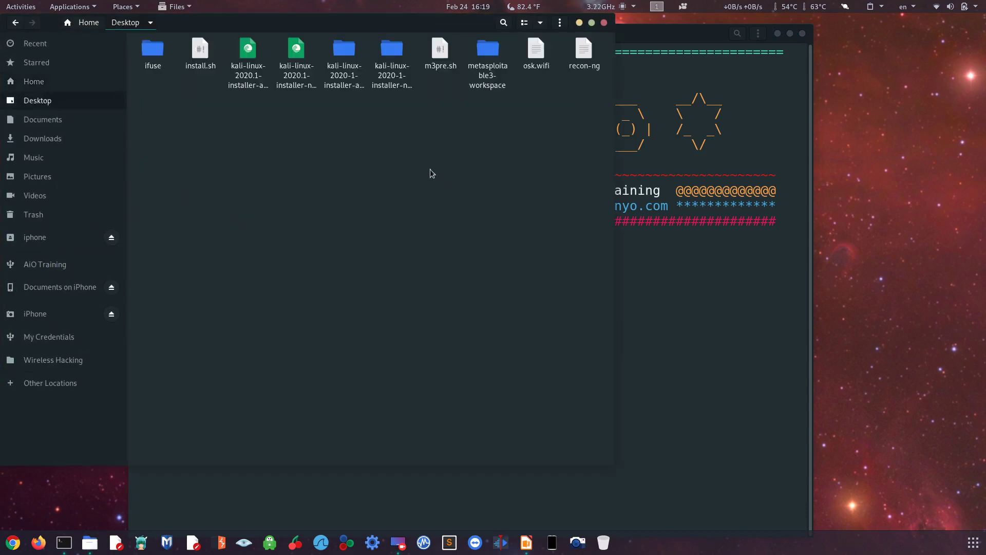
pyautogui.doubleClick(160, 57)
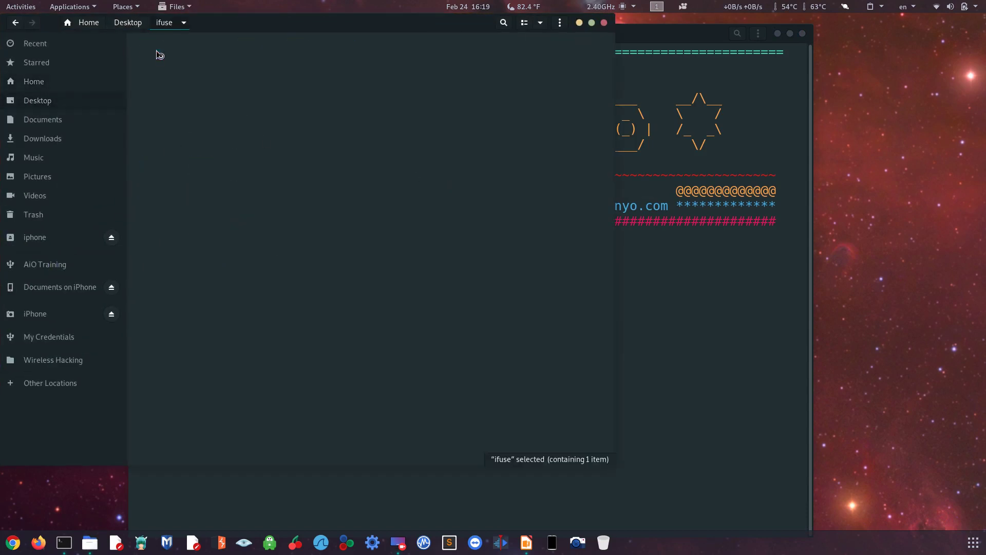
pyautogui.doubleClick(174, 65)
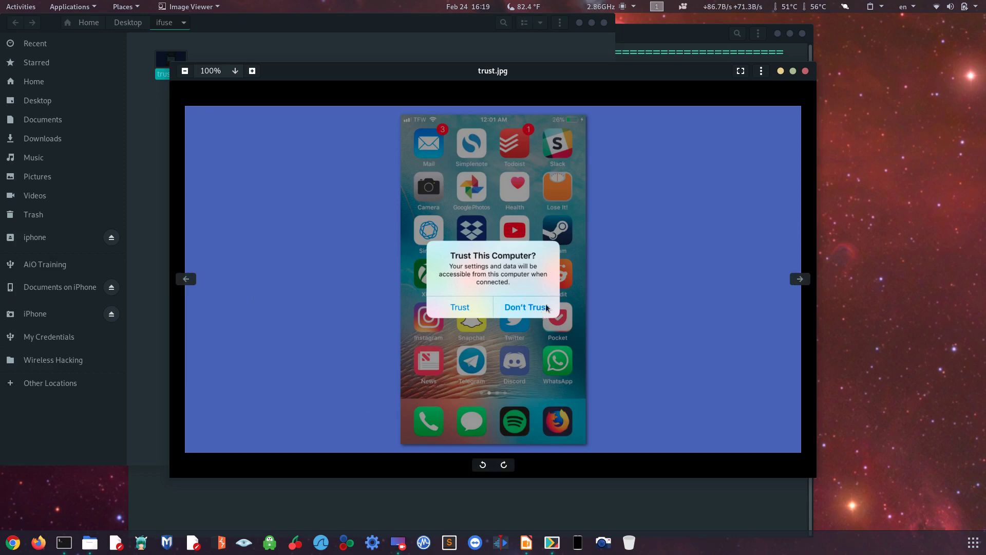
# Maximize trust.jpg to examine the Trust This Computer prompt, then close the image and the ifuse folder window
pyautogui.click(793, 71)
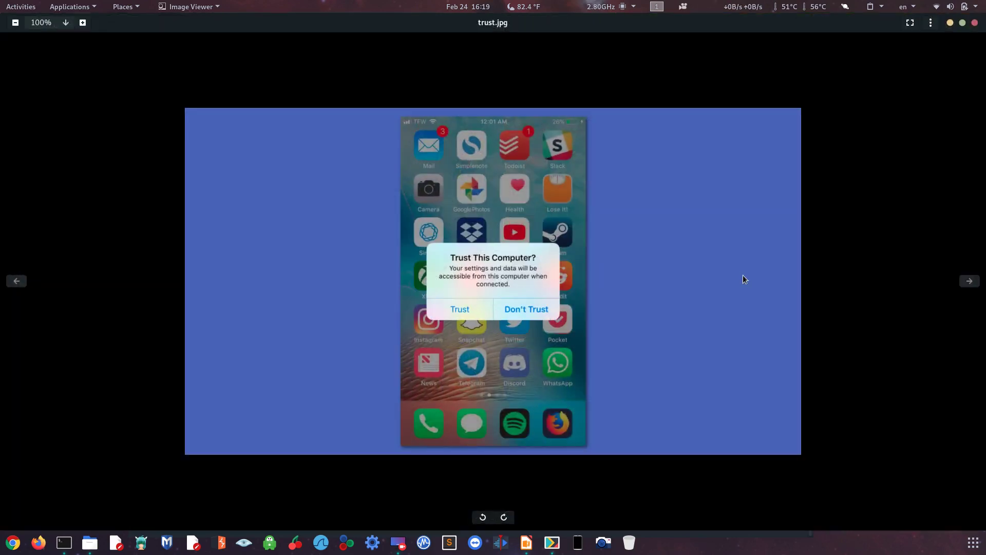
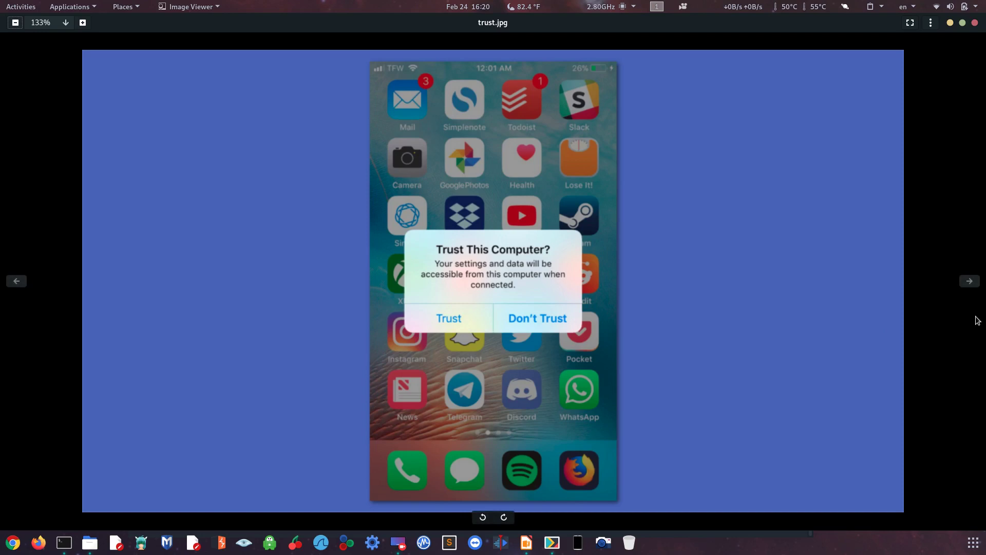
pyautogui.click(976, 23)
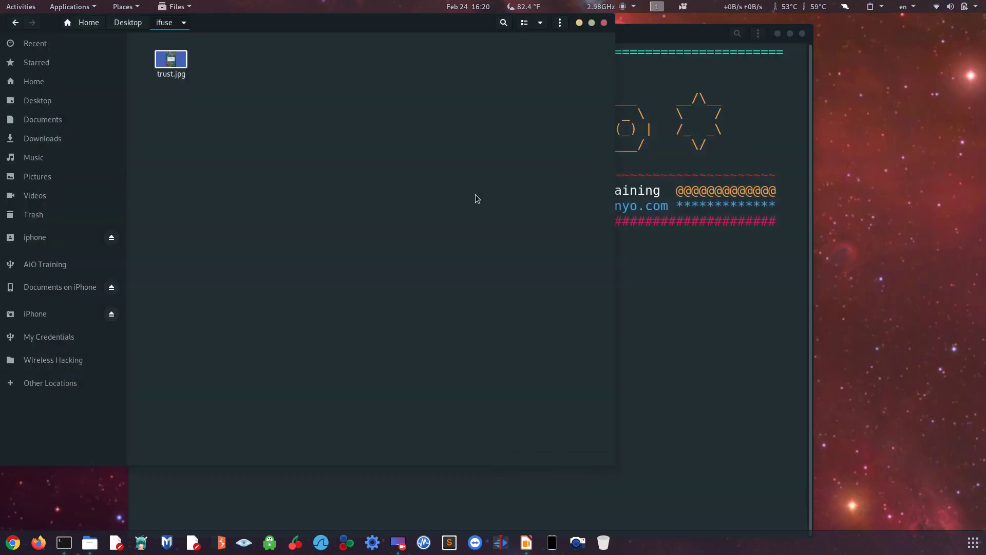
pyautogui.click(604, 23)
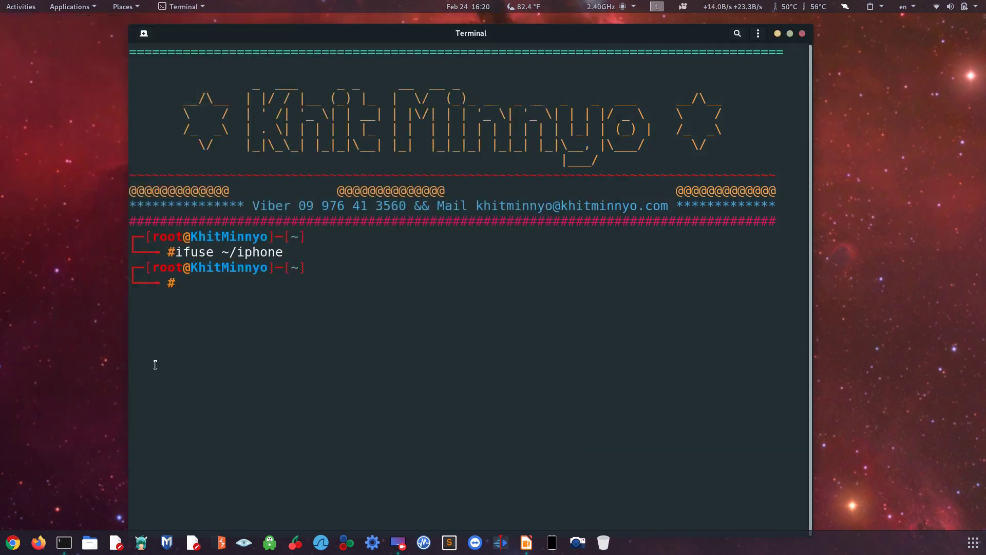
# Point out the mount path in the executed ifuse command, then close the terminal
pyautogui.moveTo(285, 255); pyautogui.dragTo(212, 252)
pyautogui.click(302, 315)
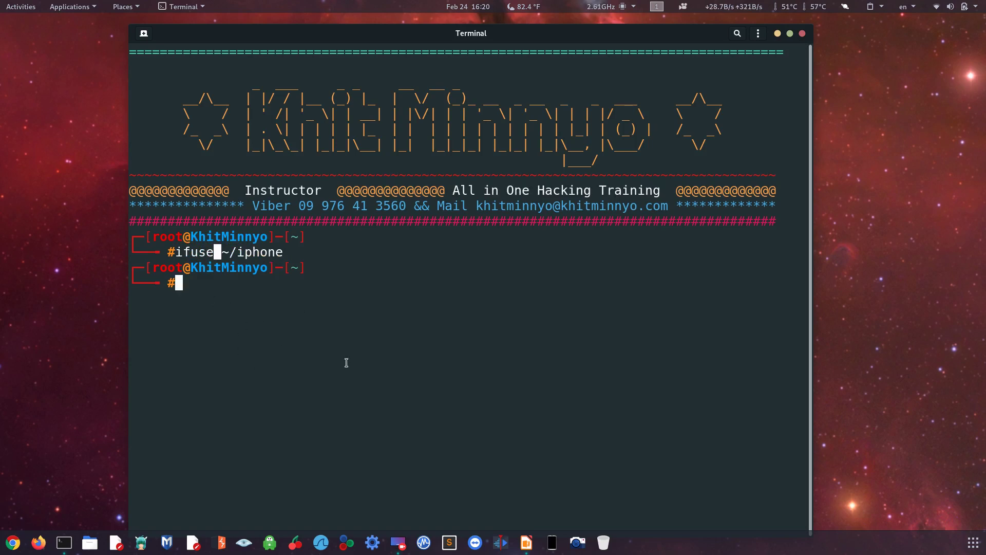
pyautogui.click(801, 34)
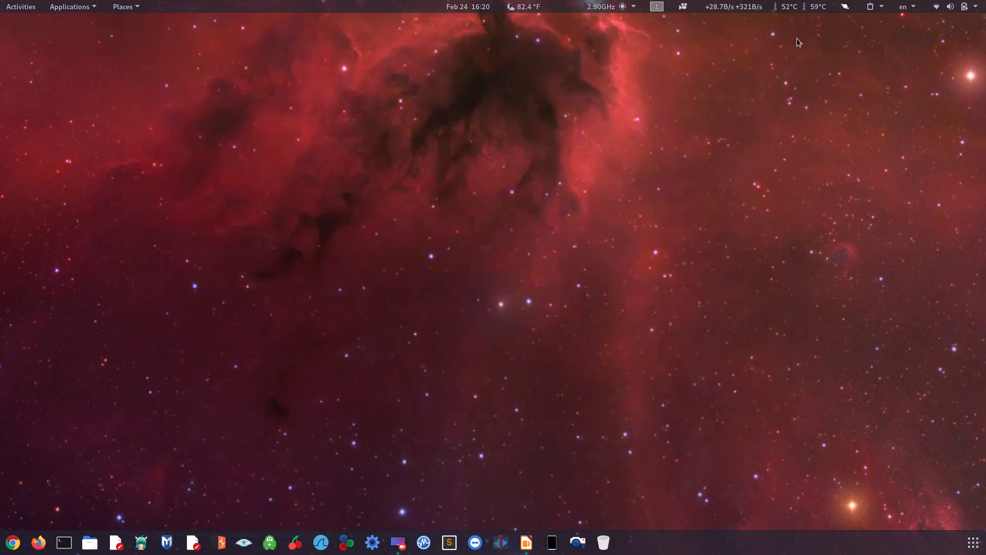
# Open the file manager, check the iPhone camera device, and display the contents of the mounted iphone volume
pyautogui.click(92, 541)
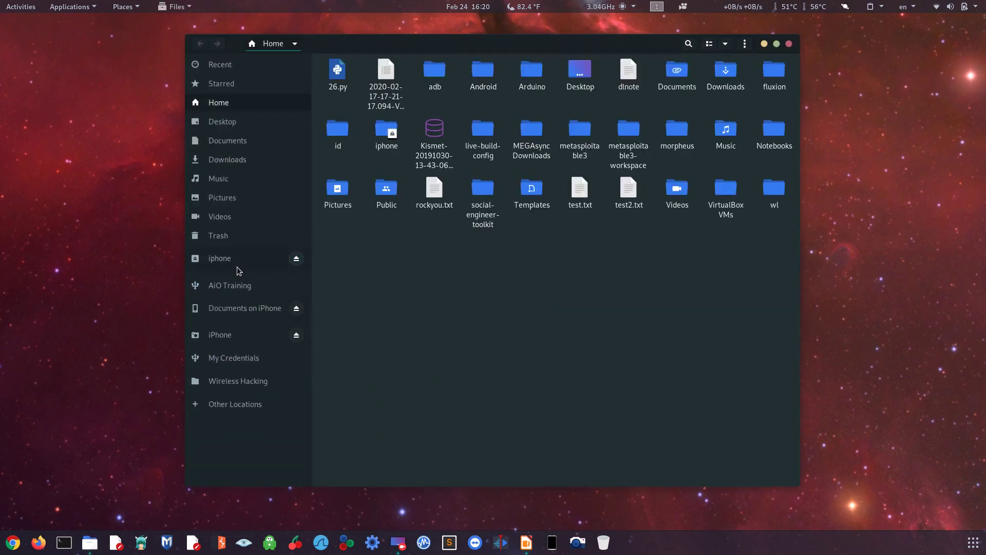
pyautogui.click(242, 339)
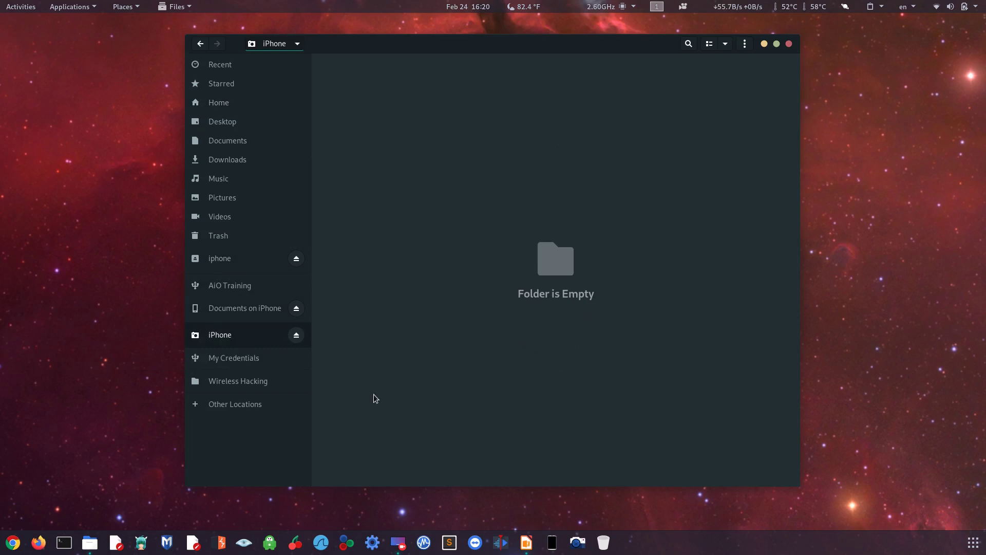
pyautogui.click(219, 254)
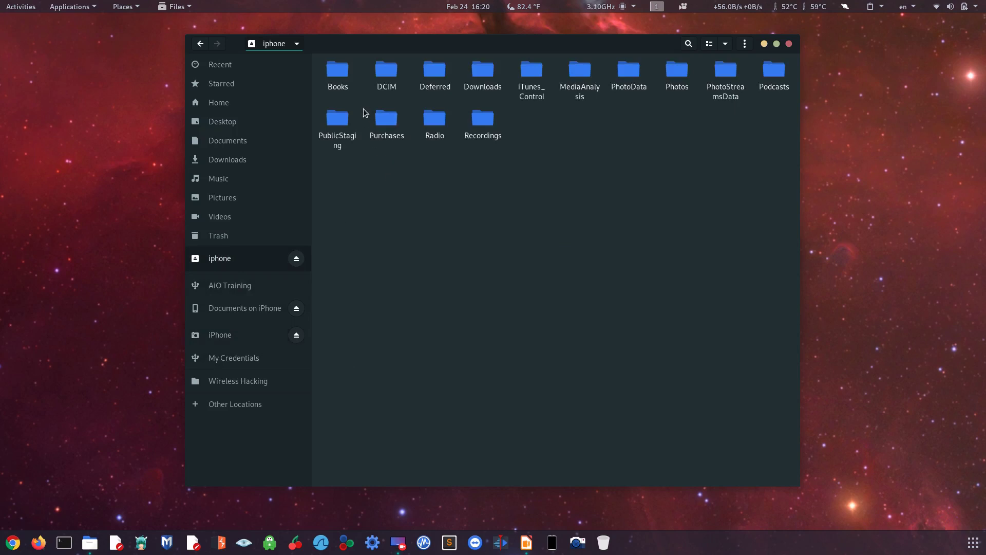
# Open the 103APPLE folder inside the DCIM folder of the mounted iphone volume
pyautogui.click(391, 81)
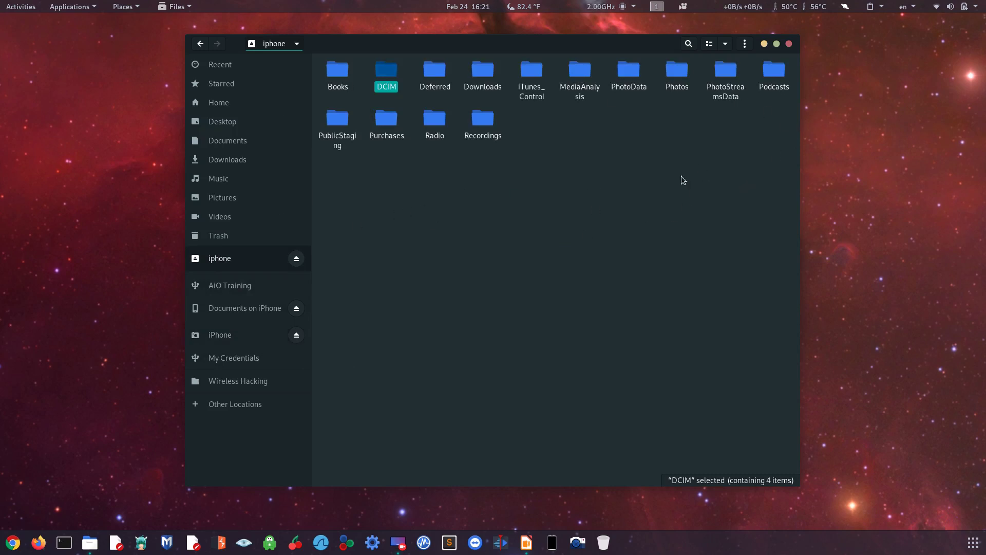
pyautogui.click(487, 73)
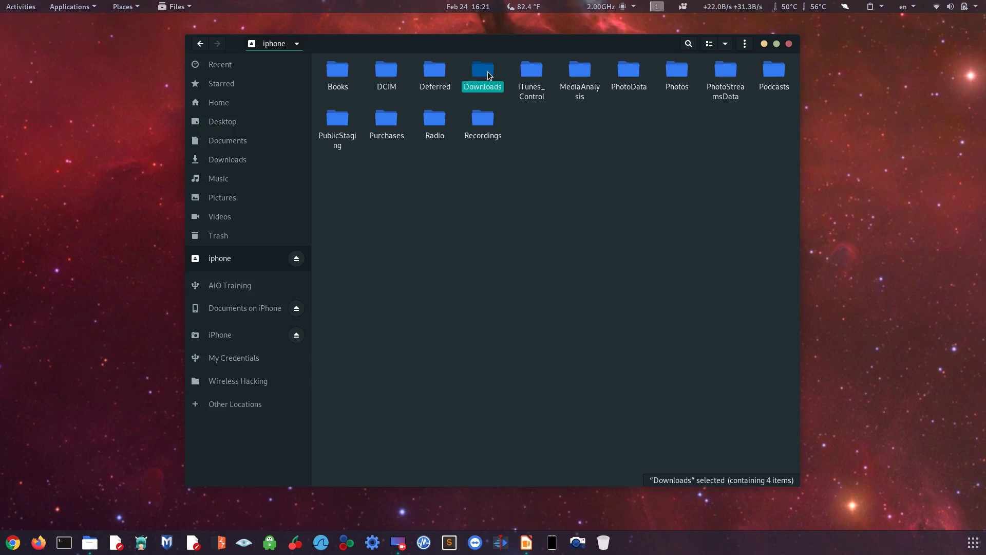
pyautogui.click(396, 82)
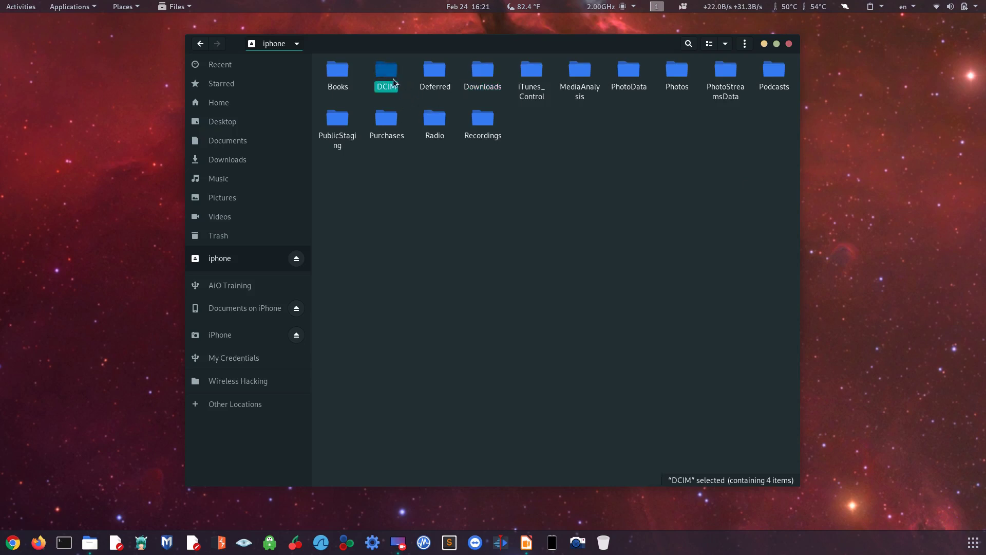
pyautogui.doubleClick(393, 82)
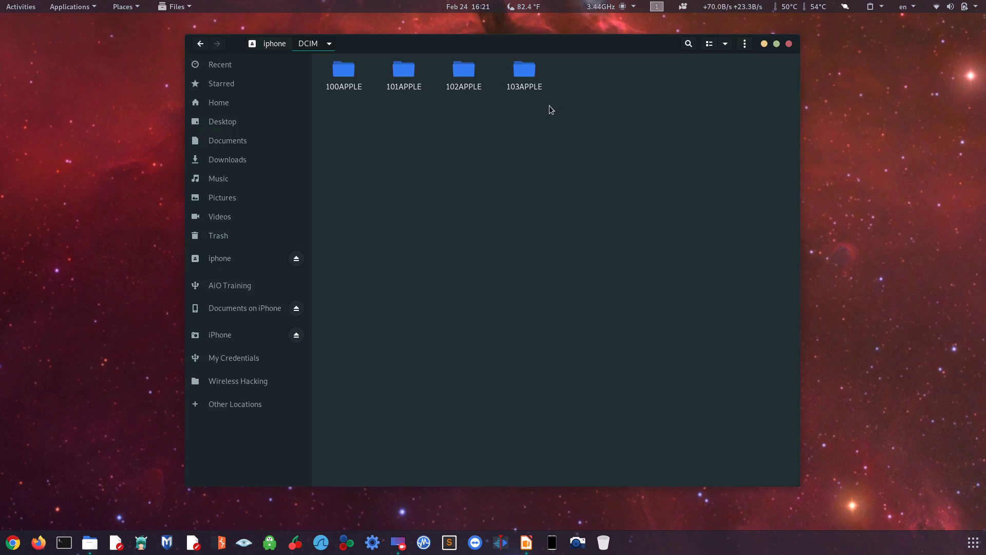
pyautogui.click(521, 73)
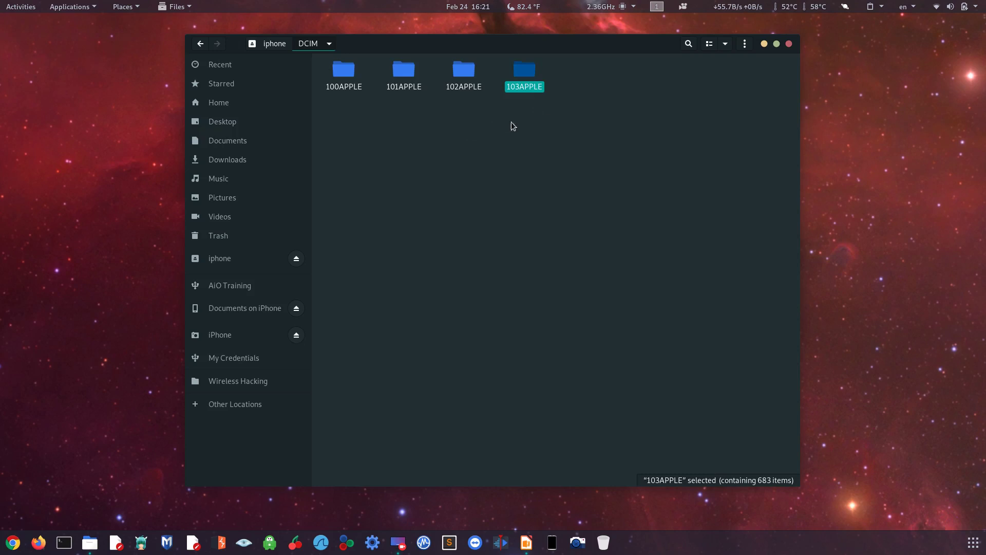
pyautogui.click(534, 140)
pyautogui.doubleClick(526, 75)
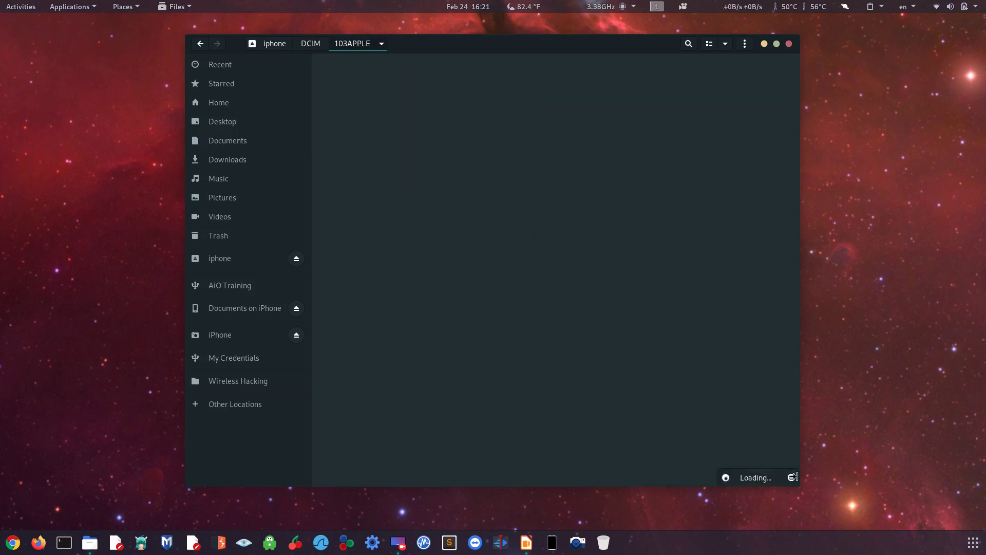
# Browse the photos and videos in 103APPLE from the first files down to the last ones, selecting IMG_3001.HEIC
pyautogui.scroll(-5, 564, 210)
pyautogui.scroll(5, 565, 210)
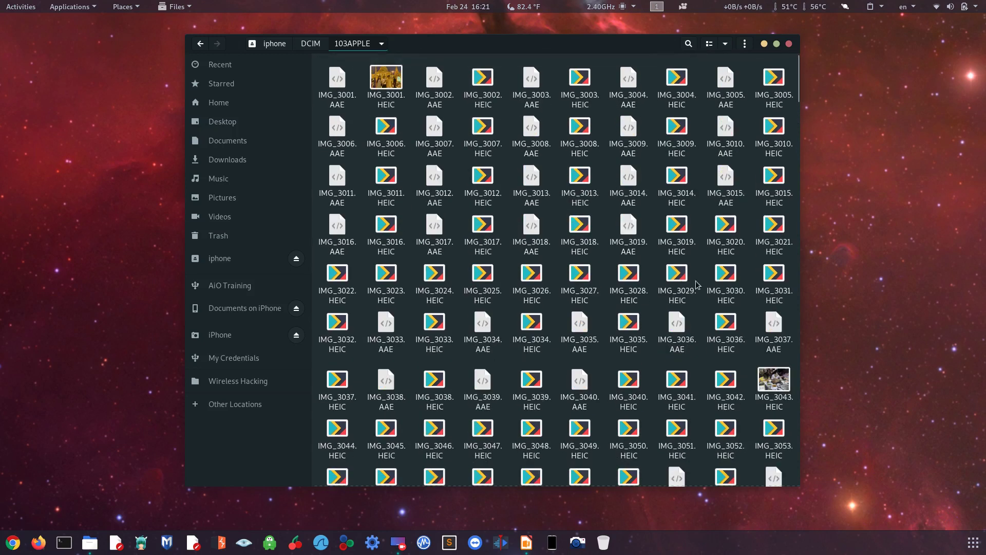
pyautogui.click(399, 97)
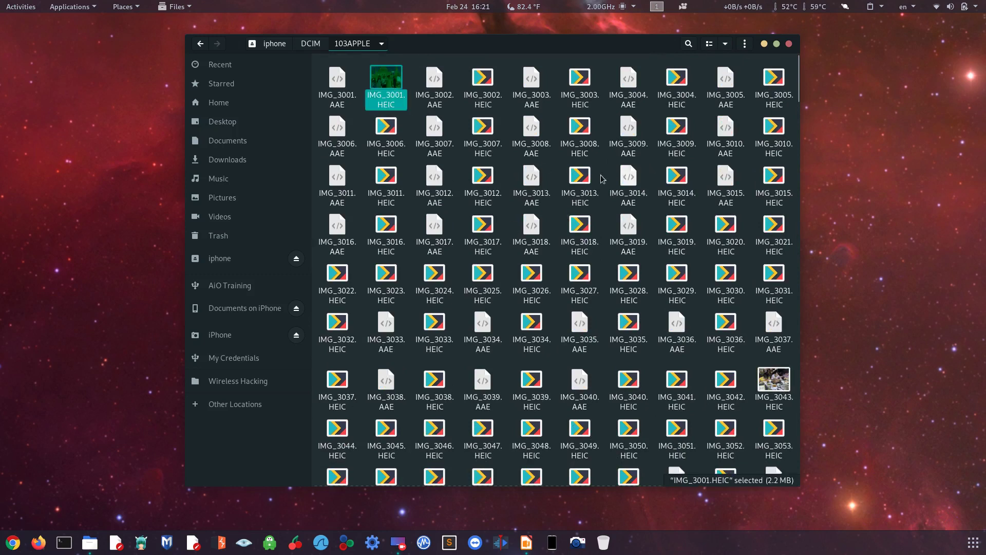
pyautogui.scroll(-8, 667, 174)
pyautogui.scroll(-2, 729, 172)
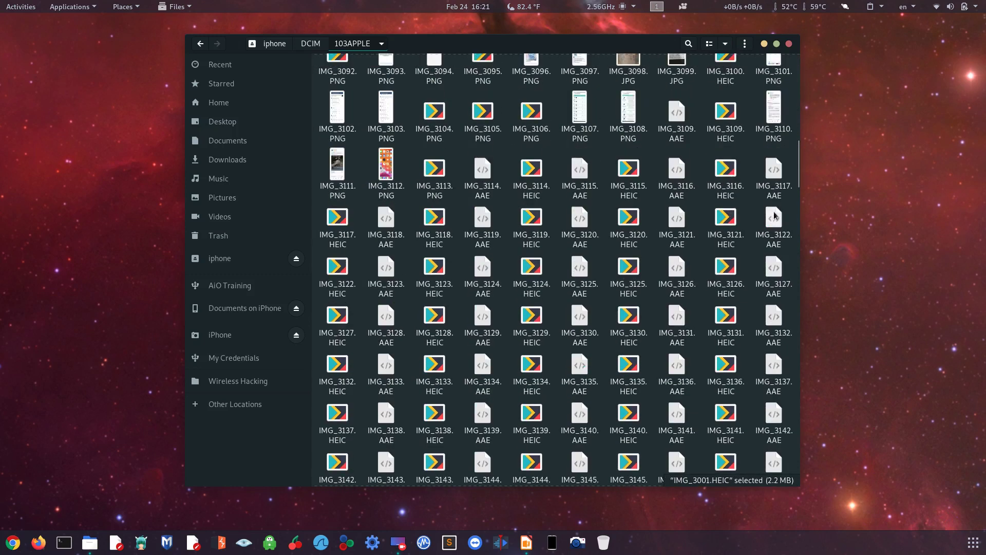
pyautogui.moveTo(799, 164); pyautogui.dragTo(812, 486)
pyautogui.scroll(4, 537, 272)
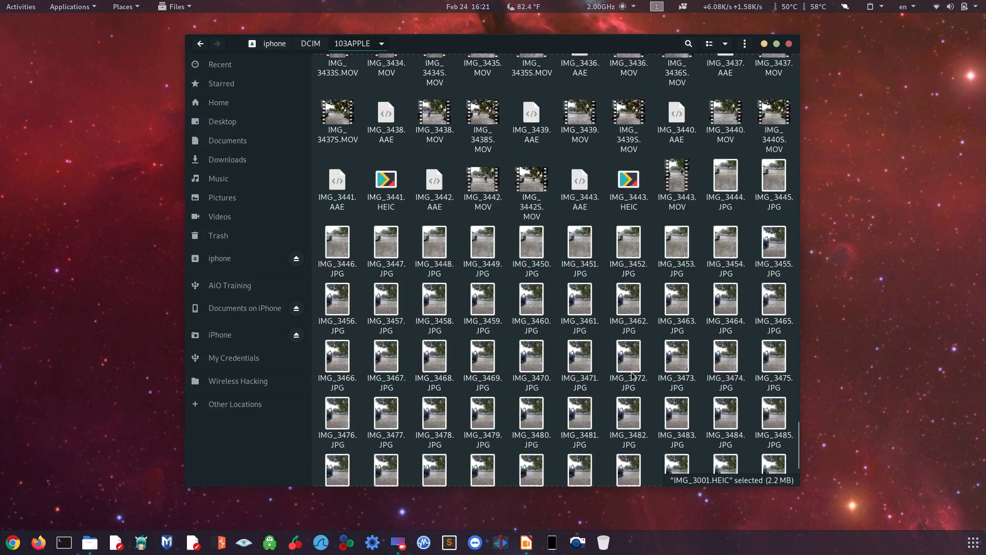
# Open the video IMG_3442S.MOV, select IMG_3435.MOV, and close the file manager
pyautogui.doubleClick(536, 188)
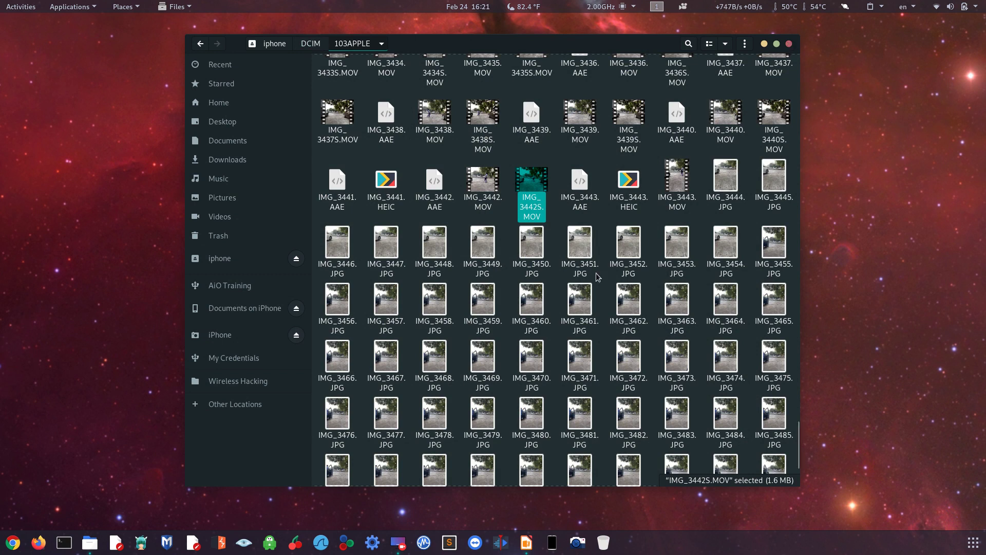
pyautogui.scroll(1, 598, 277)
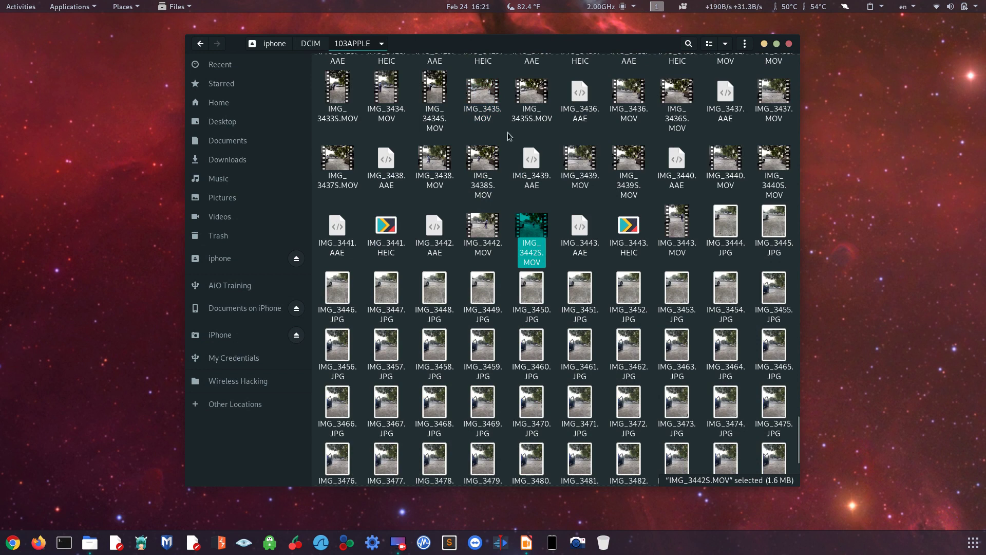
pyautogui.click(482, 101)
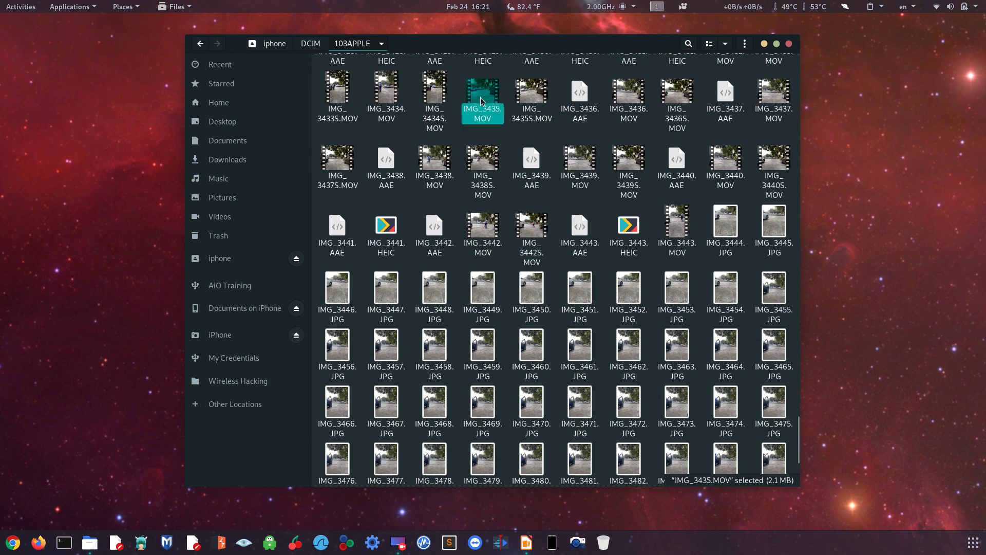
pyautogui.click(789, 43)
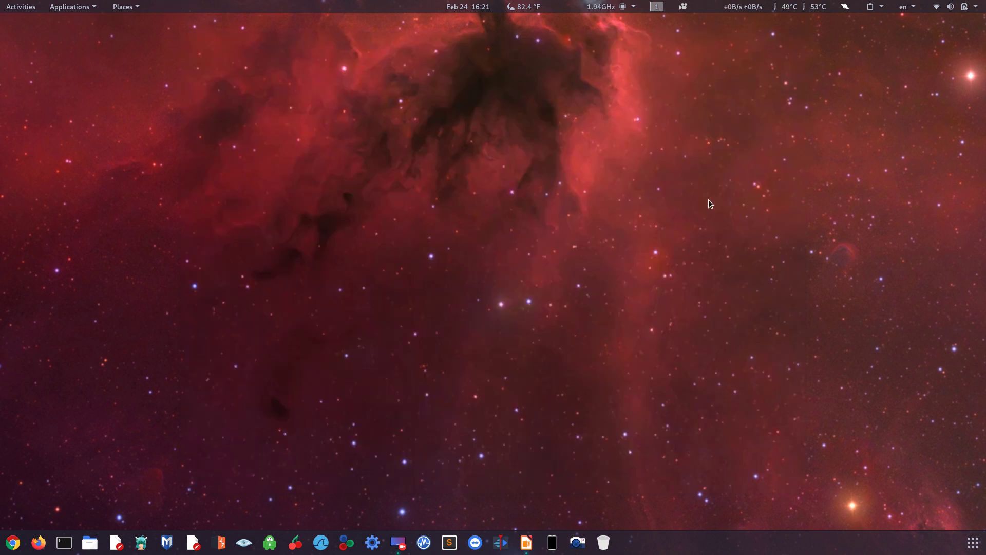
# Bring up the LibreOffice Impress title slide, then switch to Firefox and replace its open tabs with one blank tab
pyautogui.click(522, 540)
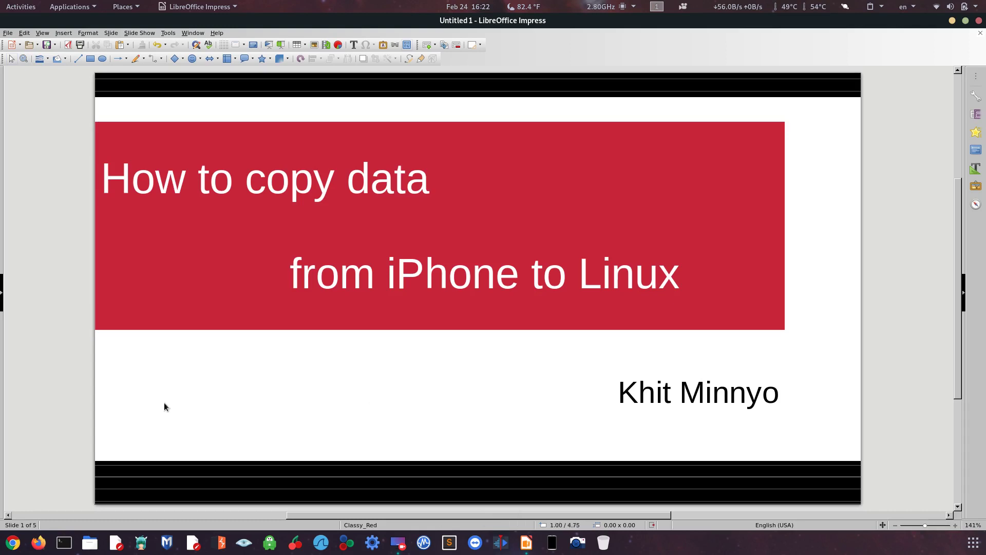
pyautogui.click(36, 543)
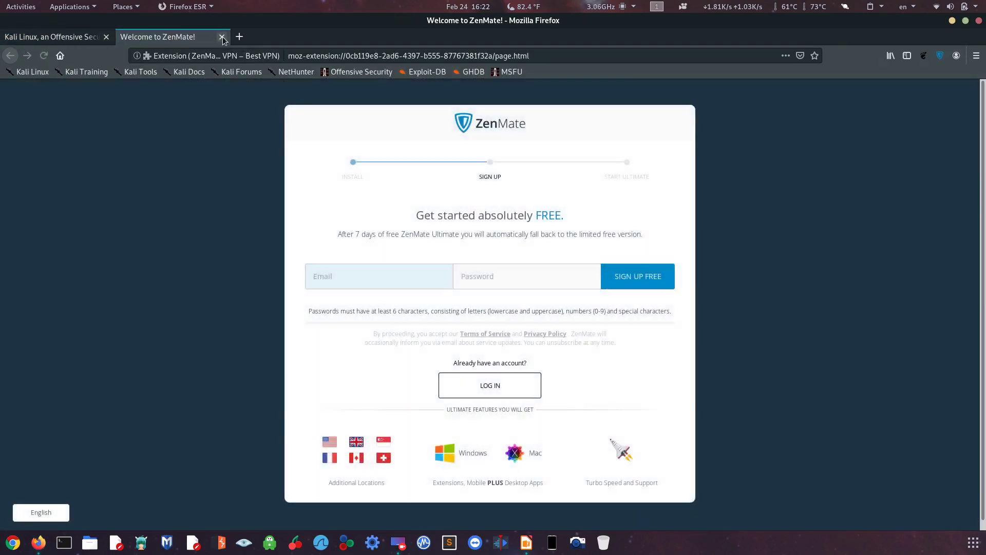
pyautogui.click(221, 36)
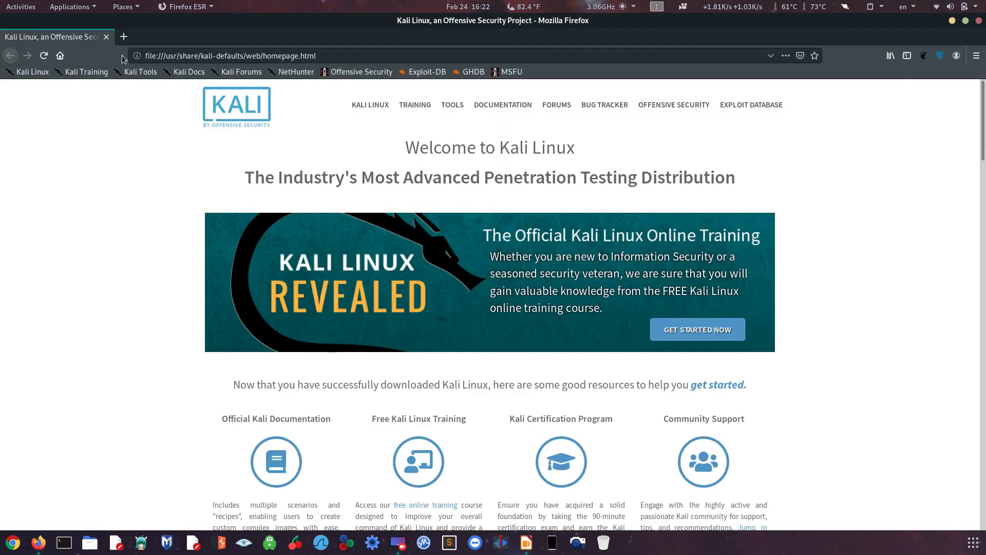
pyautogui.click(123, 37)
pyautogui.click(106, 37)
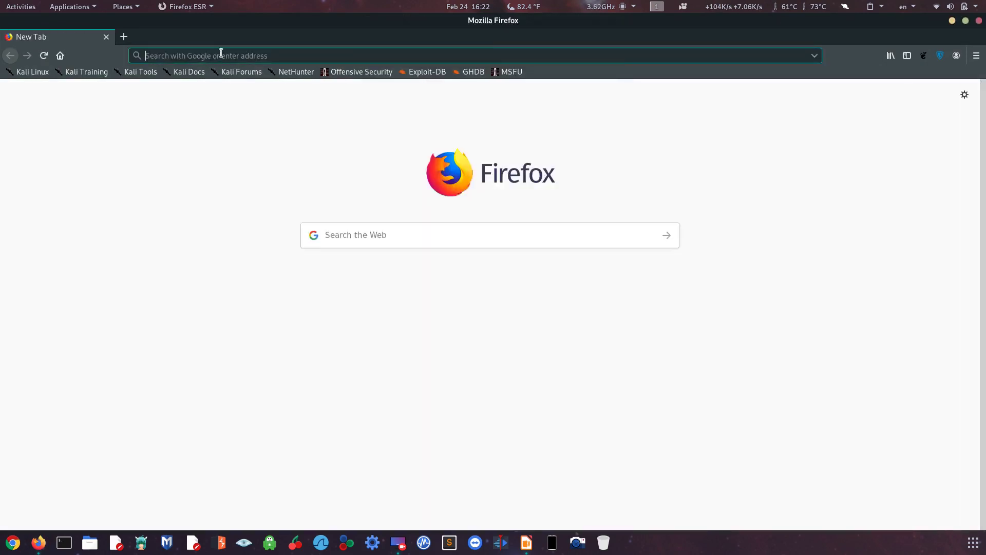
# Enter youtube.com/ as the address and open the instructor's YouTube channel from the suggestions
pyautogui.write('youtube.com/')
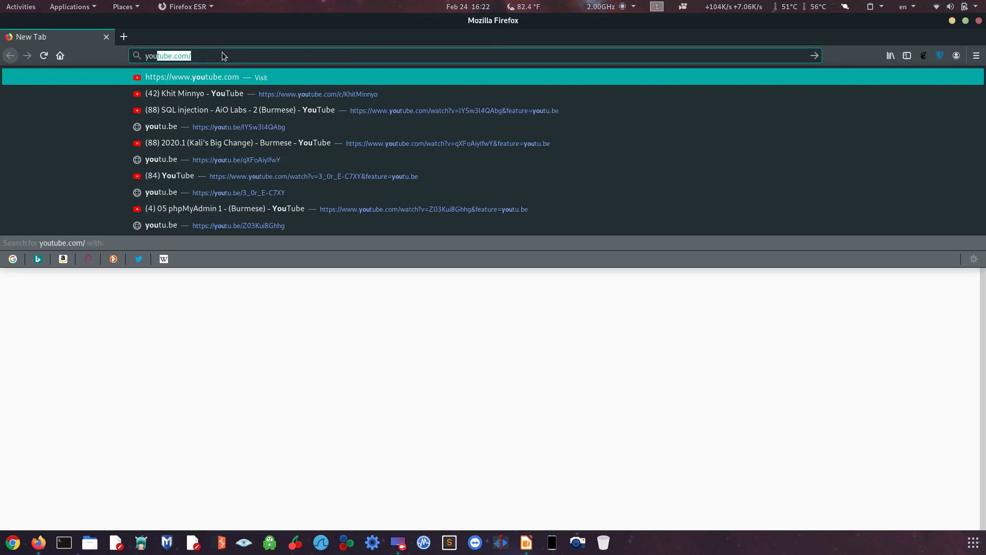
pyautogui.press('Right')
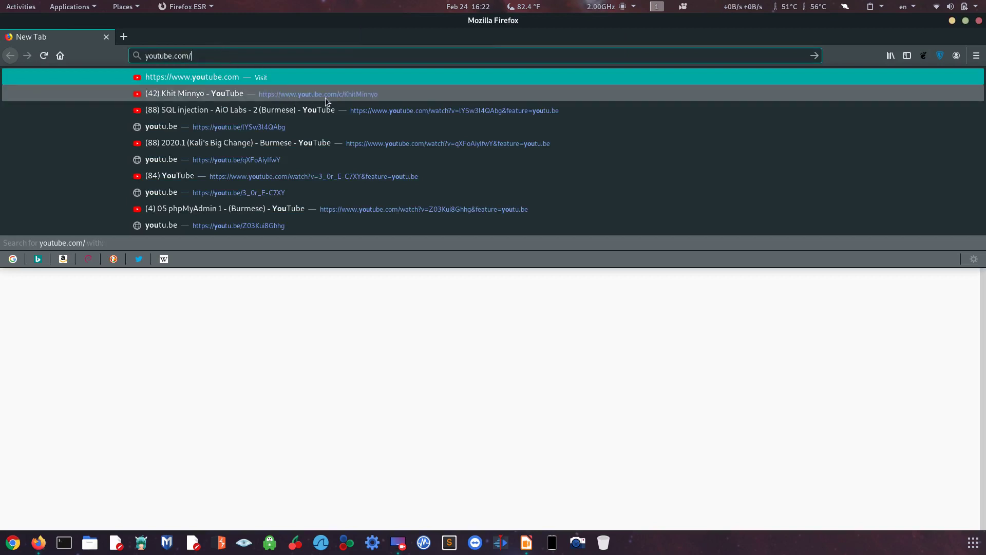
pyautogui.click(344, 97)
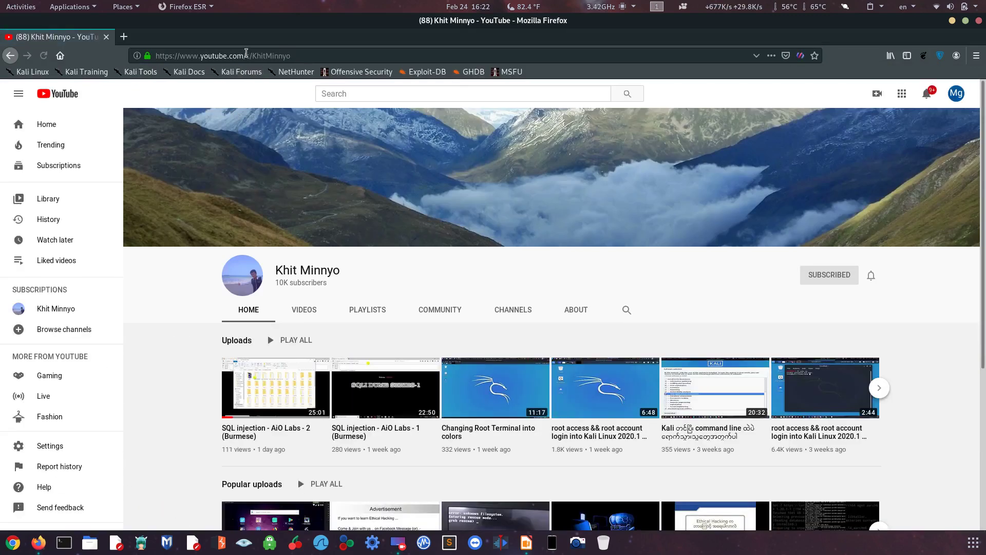
# Highlight the channel name and set the channel's notifications to All
pyautogui.click(386, 94)
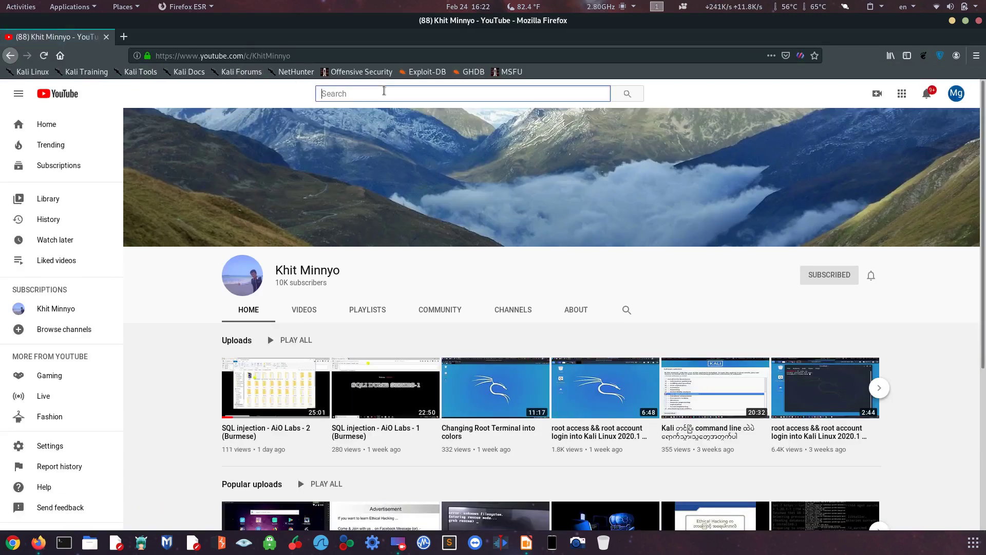
pyautogui.moveTo(342, 272); pyautogui.dragTo(271, 277)
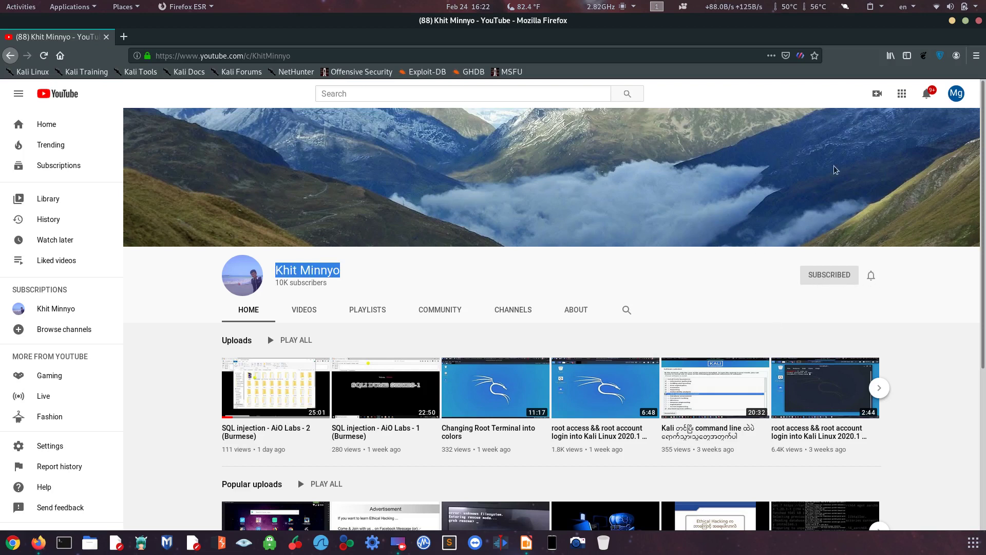
pyautogui.click(875, 281)
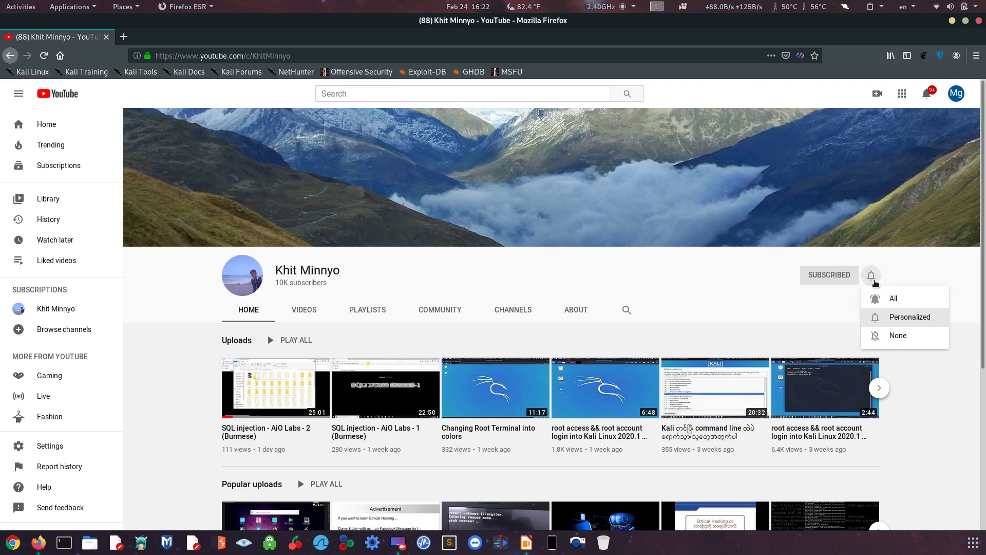
pyautogui.click(897, 303)
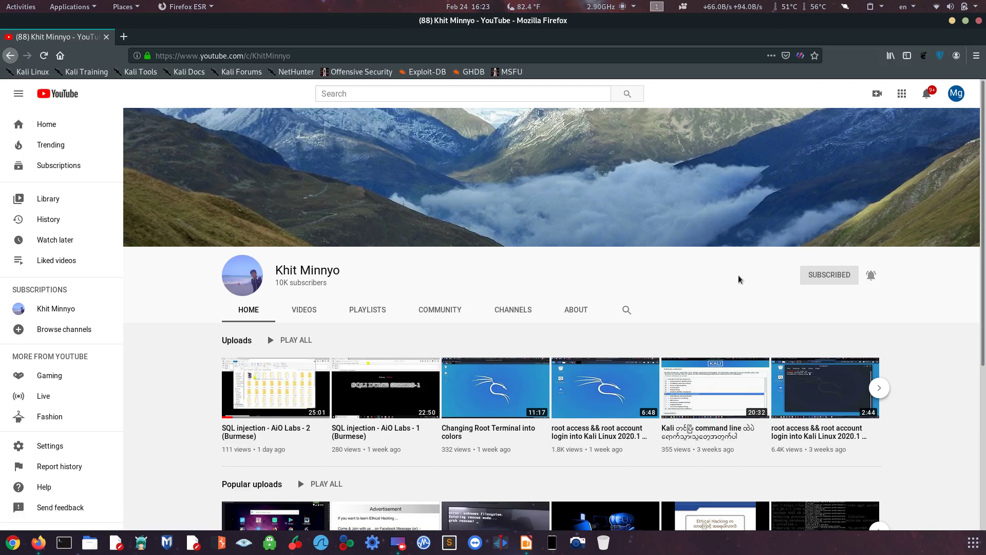
# Look through the channel's uploads, popular uploads and created playlists, then return to the LibreOffice Impress presentation
pyautogui.scroll(-3, 735, 290)
pyautogui.scroll(3, 685, 277)
pyautogui.scroll(-2, 763, 321)
pyautogui.scroll(-5, 762, 321)
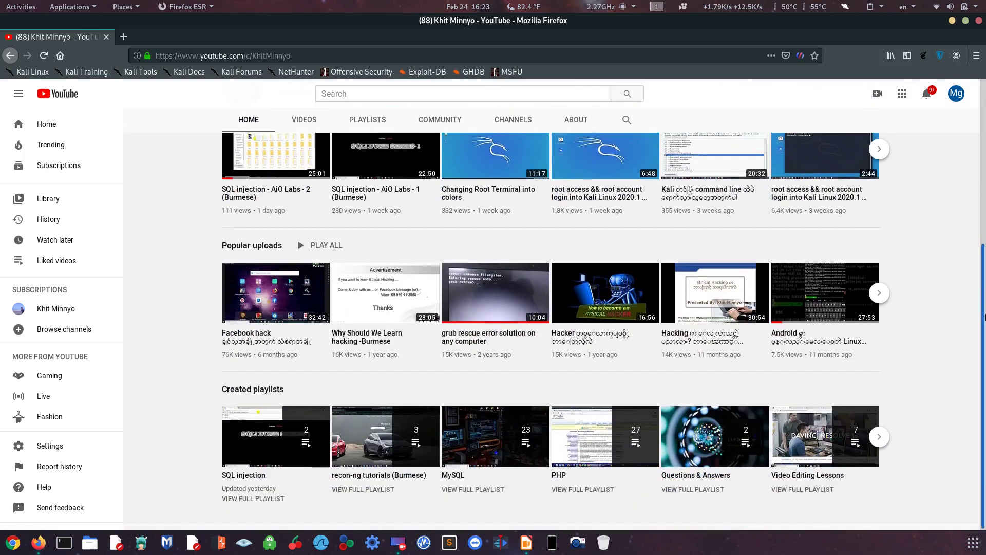
pyautogui.scroll(6, 984, 142)
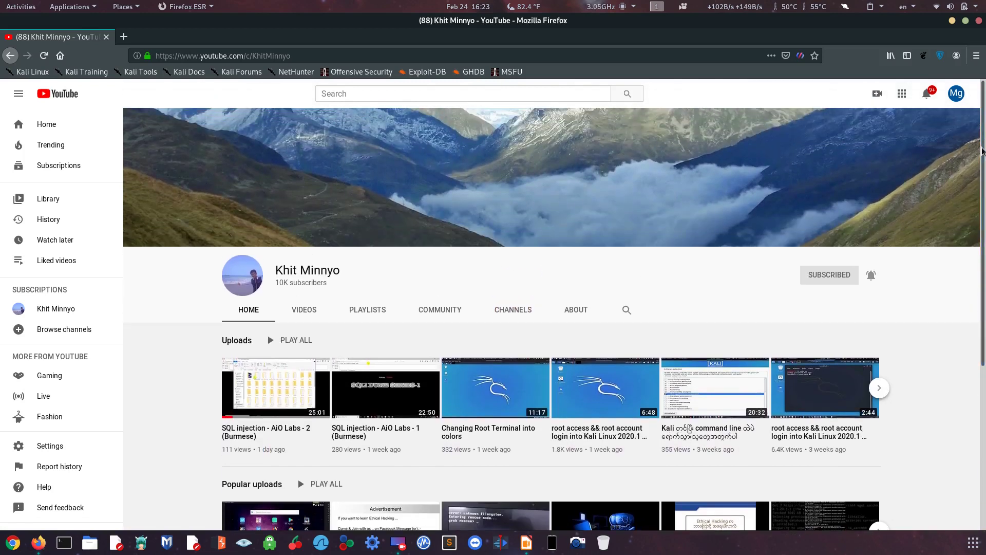
pyautogui.hotkey('alt', 'Tab')
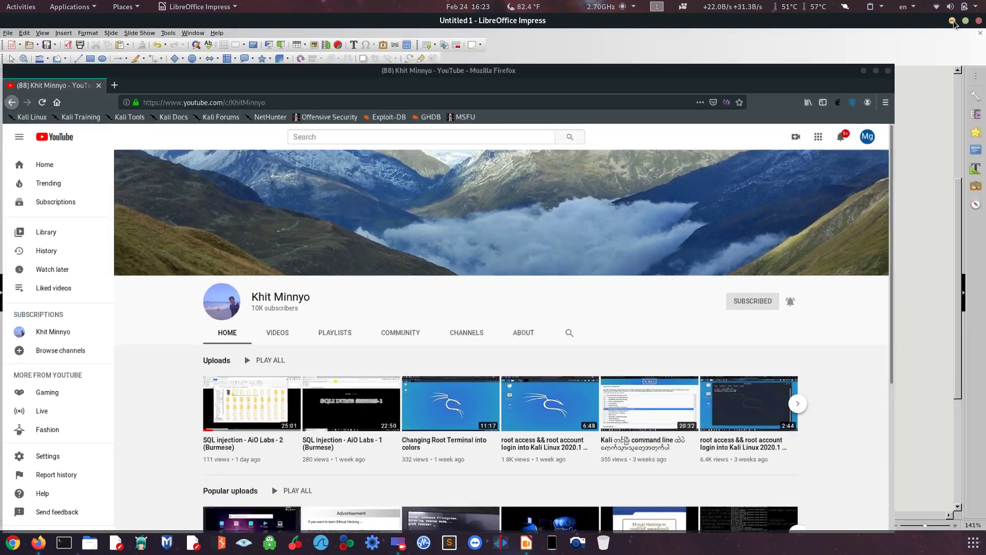